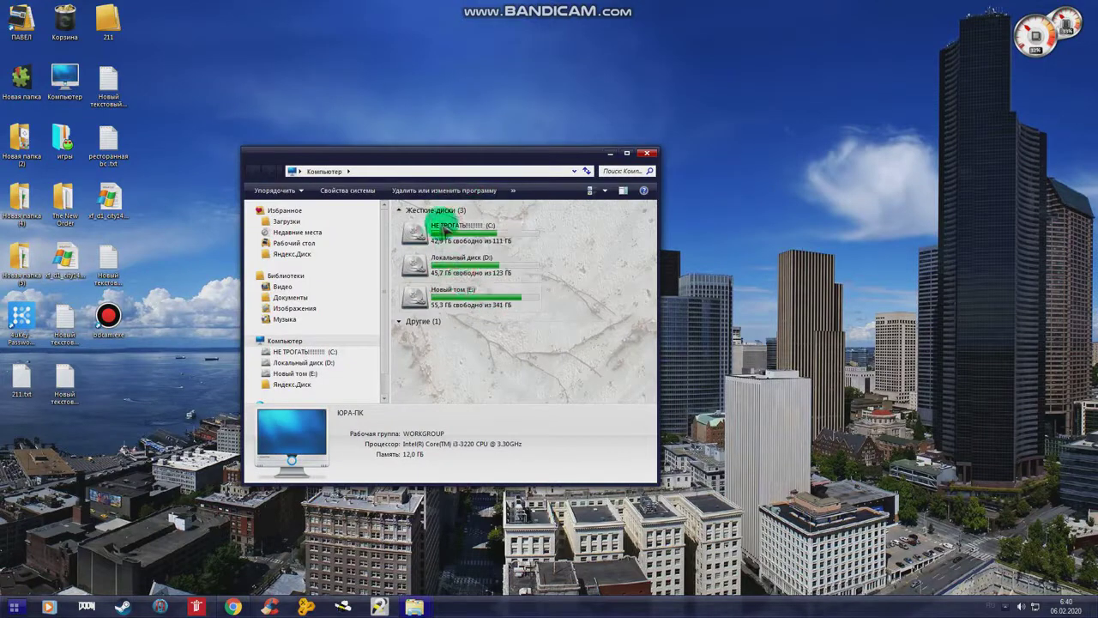
# Look through the Call Of Duty - World At War repack folder in установленные игры on drive E, and close the window
pyautogui.doubleClick(436, 294)
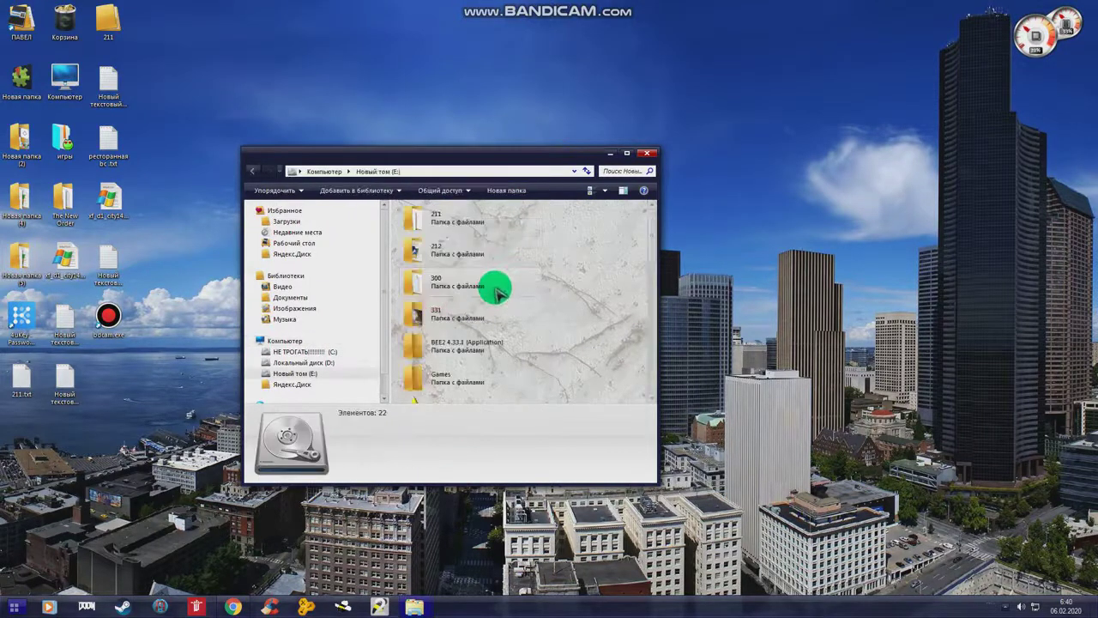
pyautogui.scroll(-5, 480, 292)
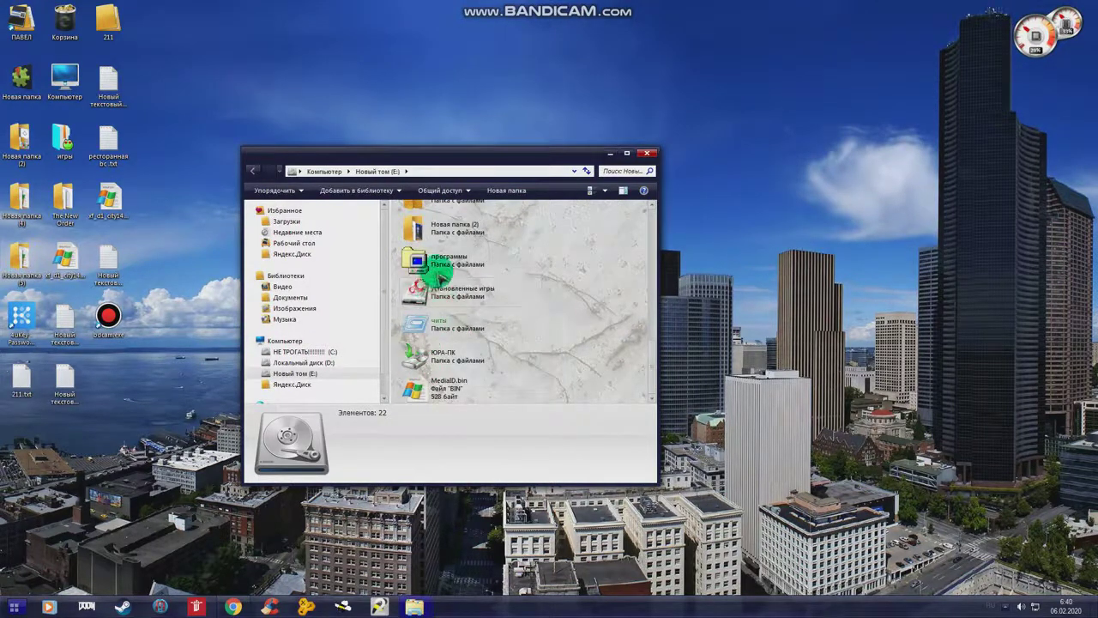
pyautogui.doubleClick(446, 294)
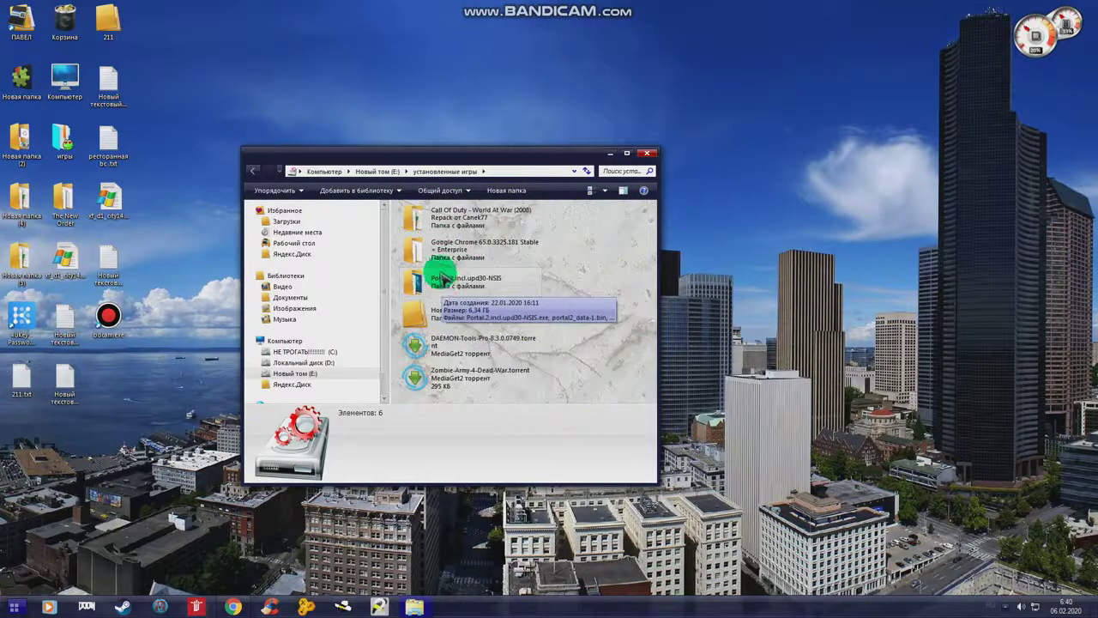
pyautogui.doubleClick(438, 219)
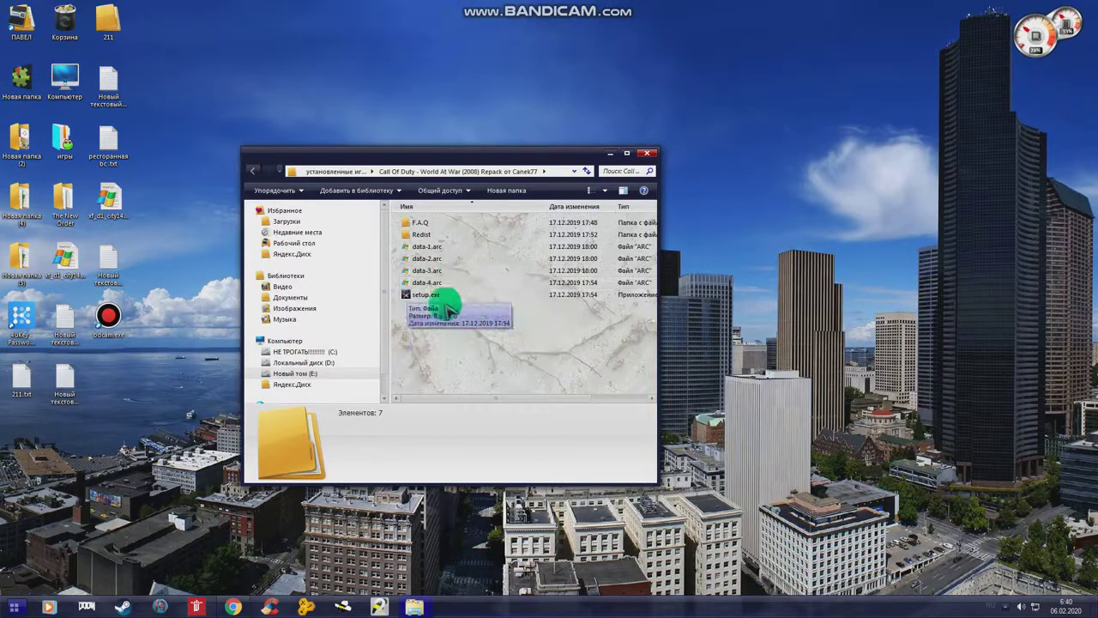
pyautogui.click(253, 171)
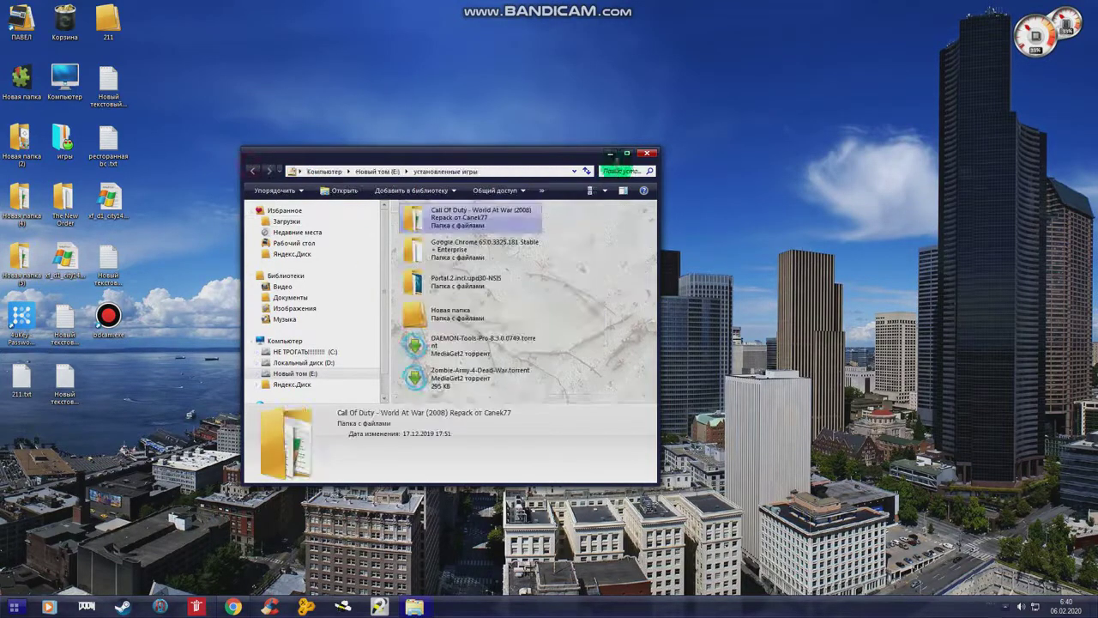
pyautogui.click(645, 153)
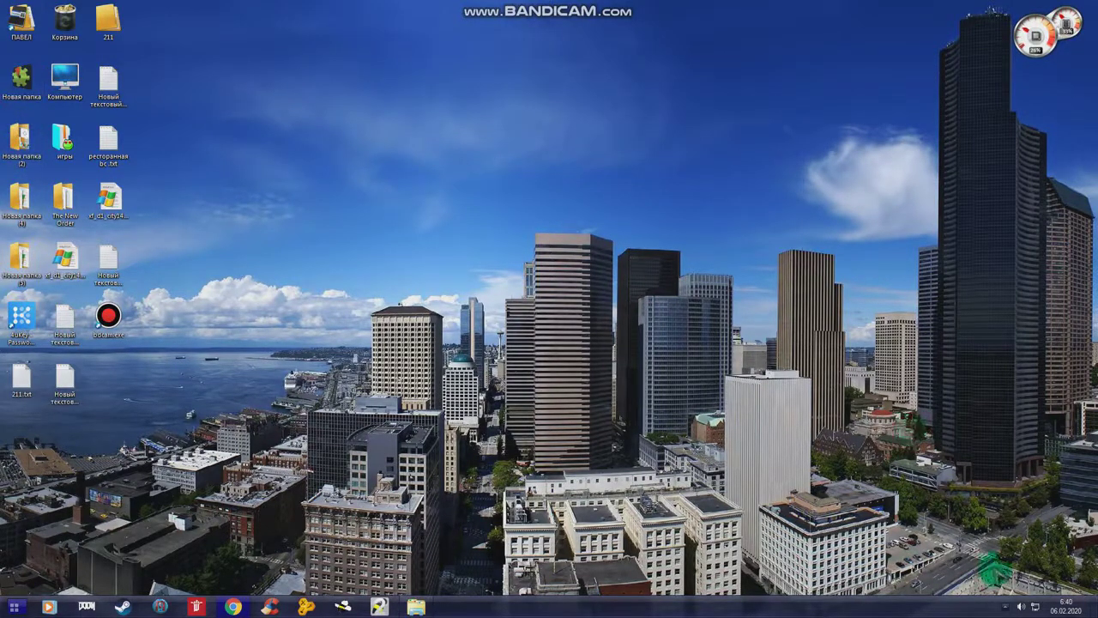
# Switch to MediaGet and open the downloaded DAEMON Tools Lite 10 v10.6.0.0283 Unlocked folder, leaving only its window on the desktop
pyautogui.click(1005, 605)
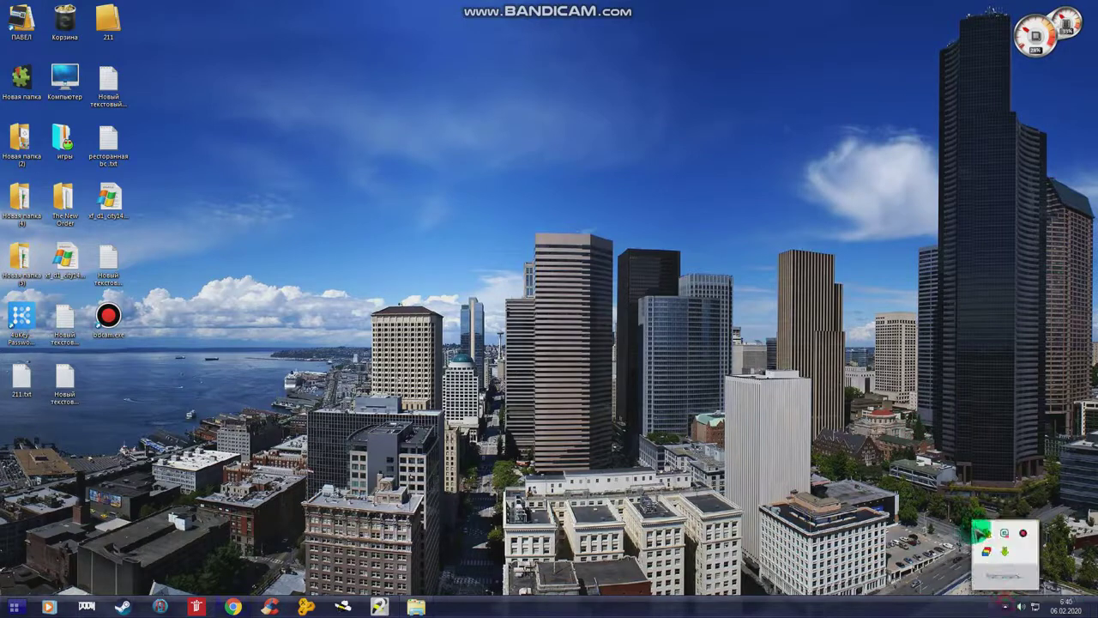
pyautogui.click(1004, 551)
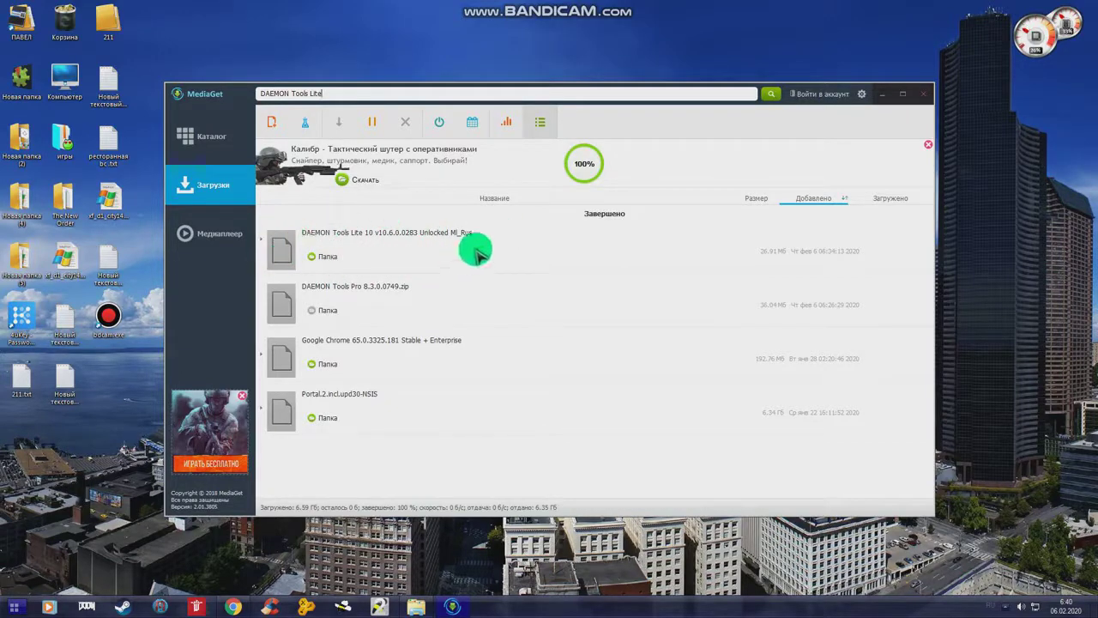
pyautogui.click(324, 257)
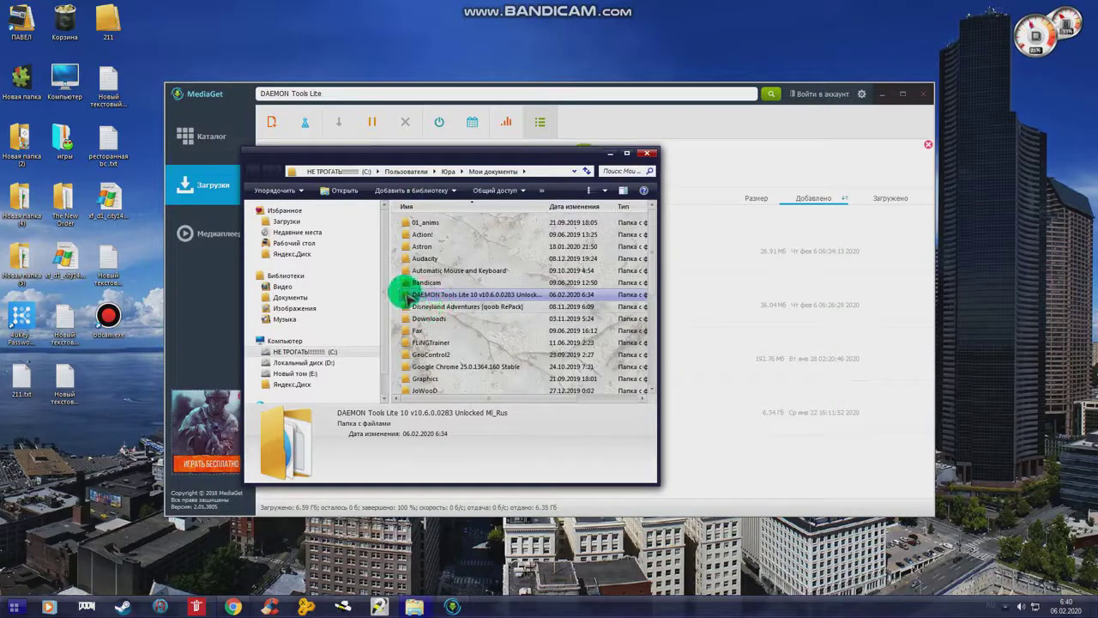
pyautogui.doubleClick(405, 295)
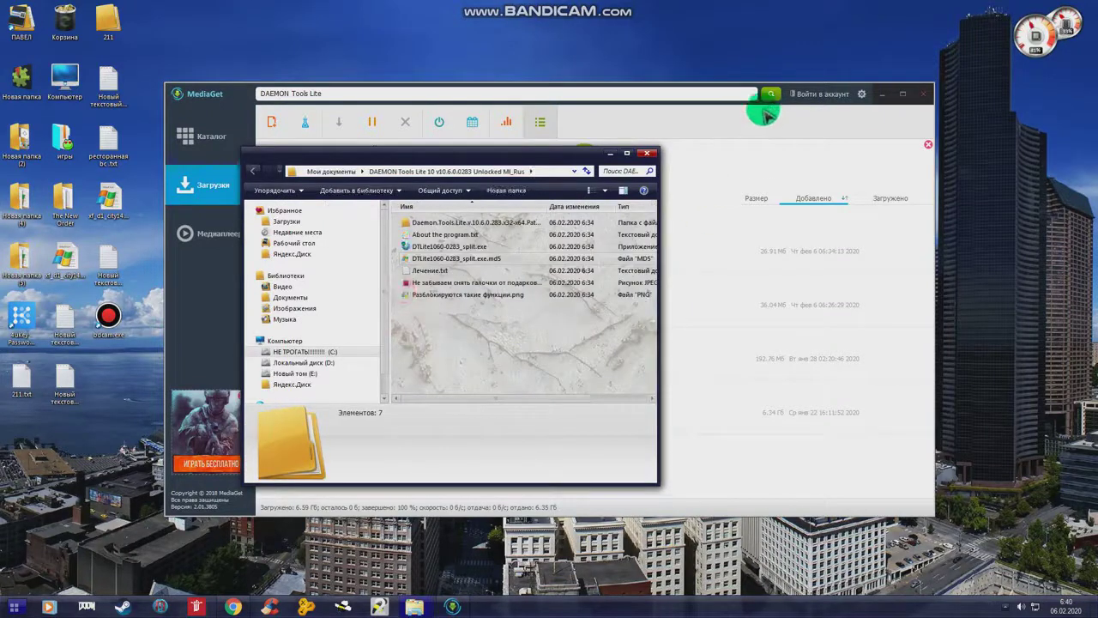
pyautogui.click(891, 95)
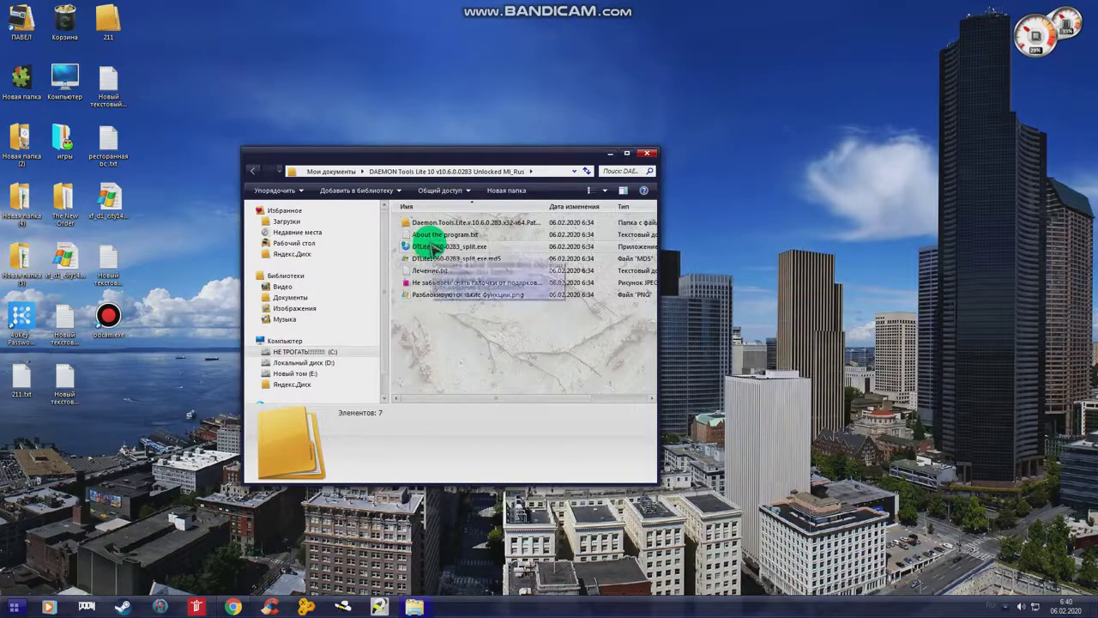
# Launch the DTLite1060-0283_split.exe installer and choose the free license (Бесплатная лицензия)
pyautogui.click(433, 246)
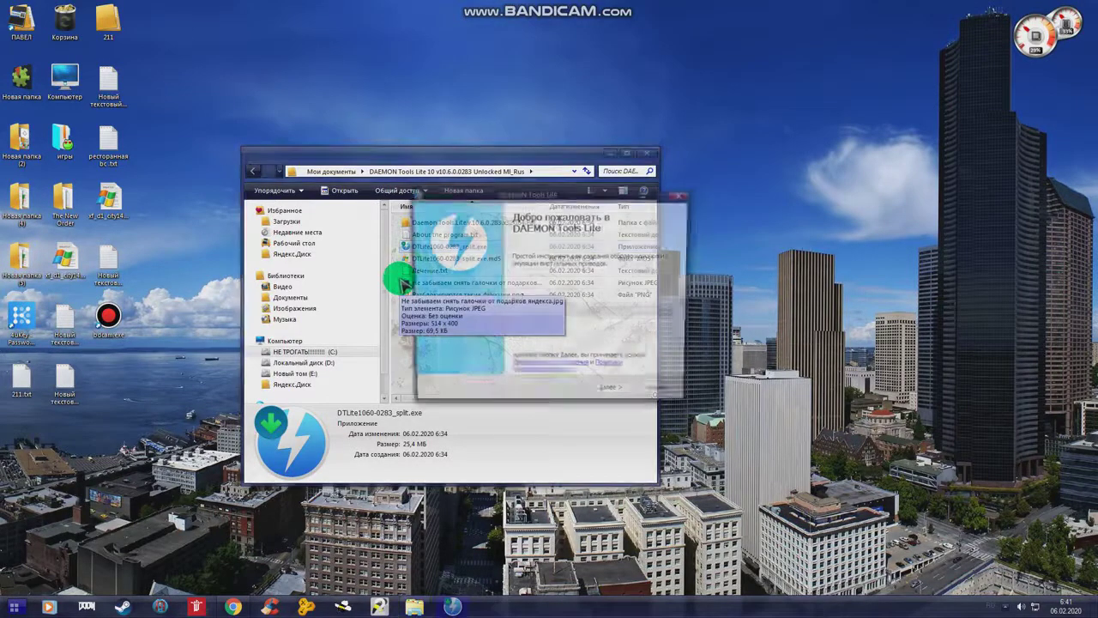
pyautogui.click(618, 393)
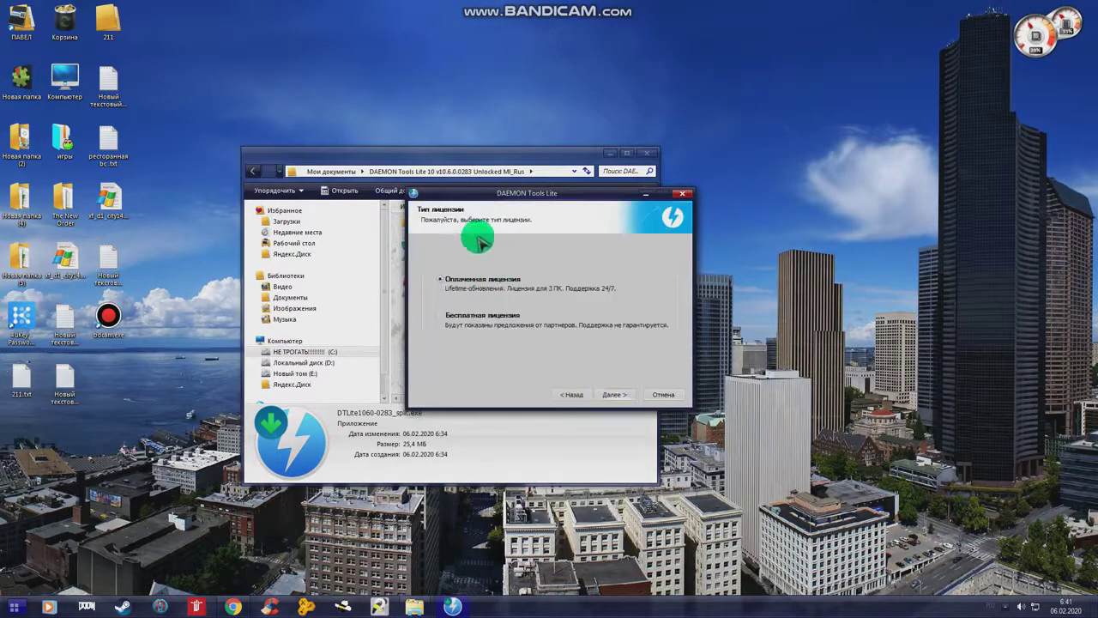
pyautogui.click(441, 319)
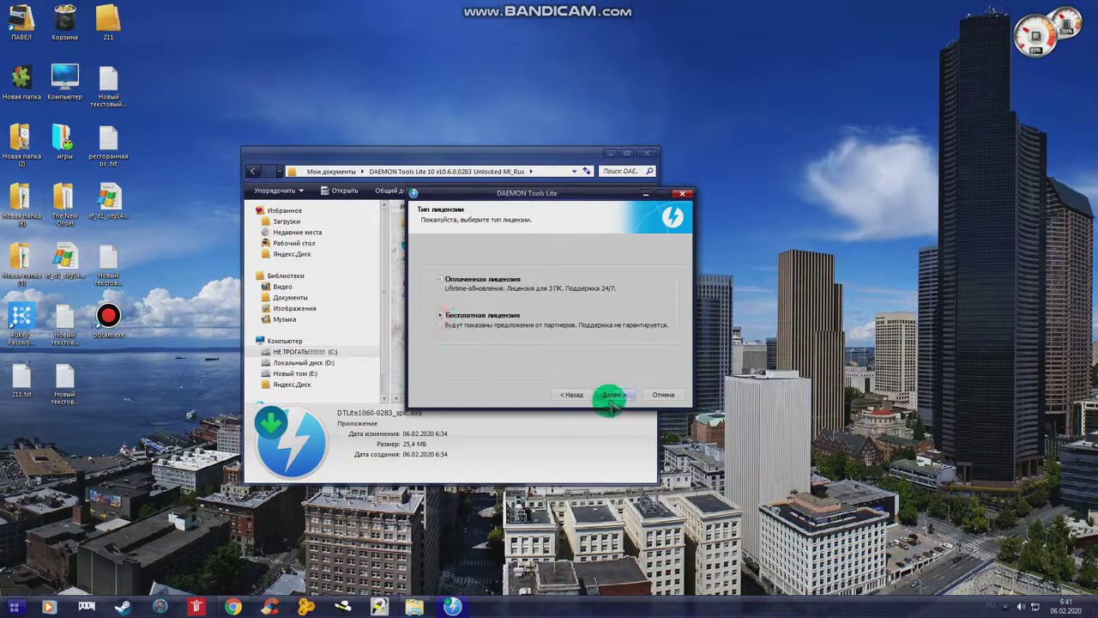
pyautogui.click(610, 393)
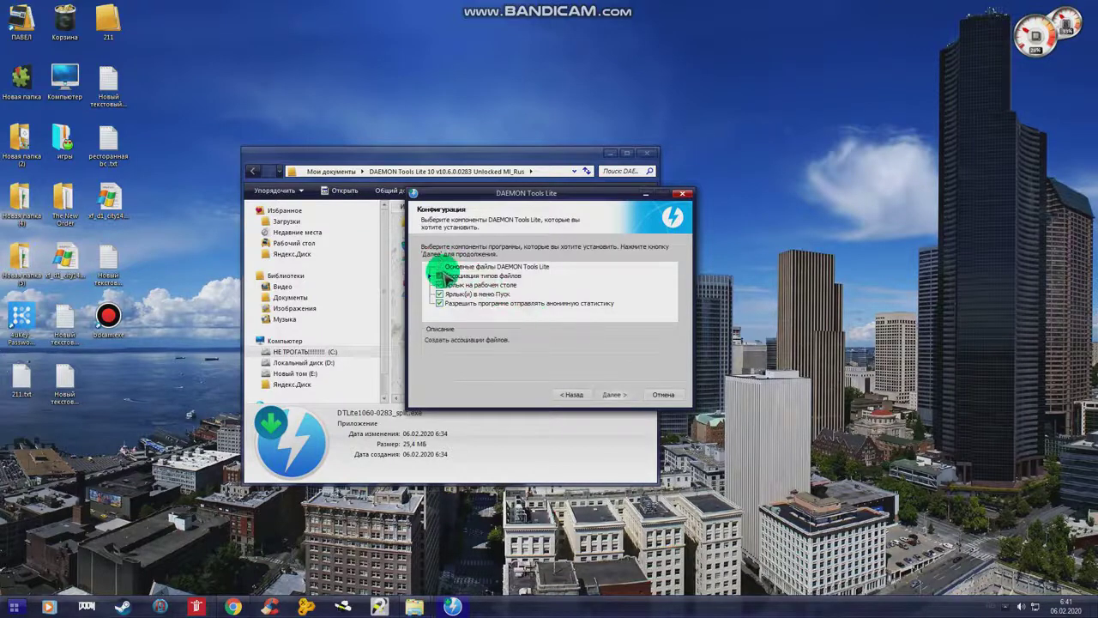
# Select the desktop shortcut, Start menu shortcut and anonymous statistics components, and proceed to the installation folder choice
pyautogui.click(616, 394)
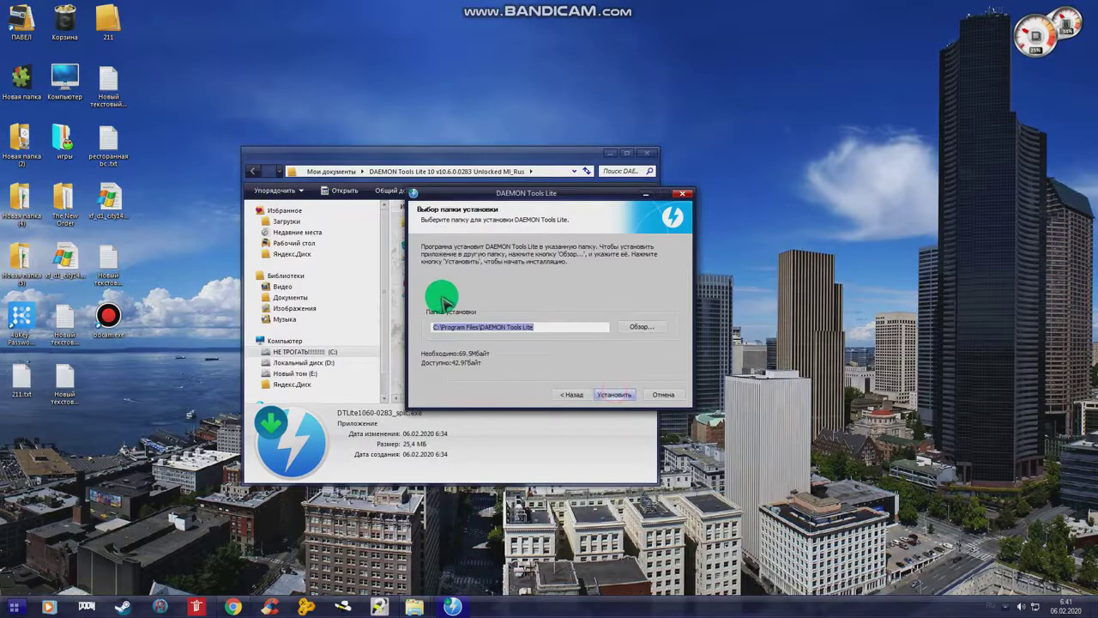
pyautogui.click(571, 394)
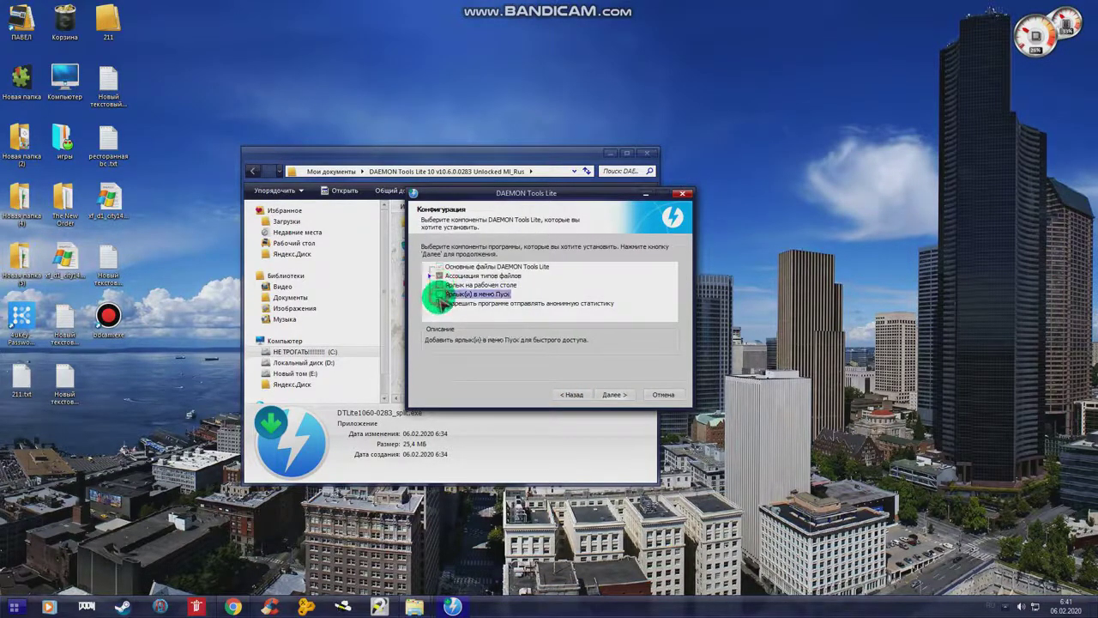
pyautogui.click(439, 303)
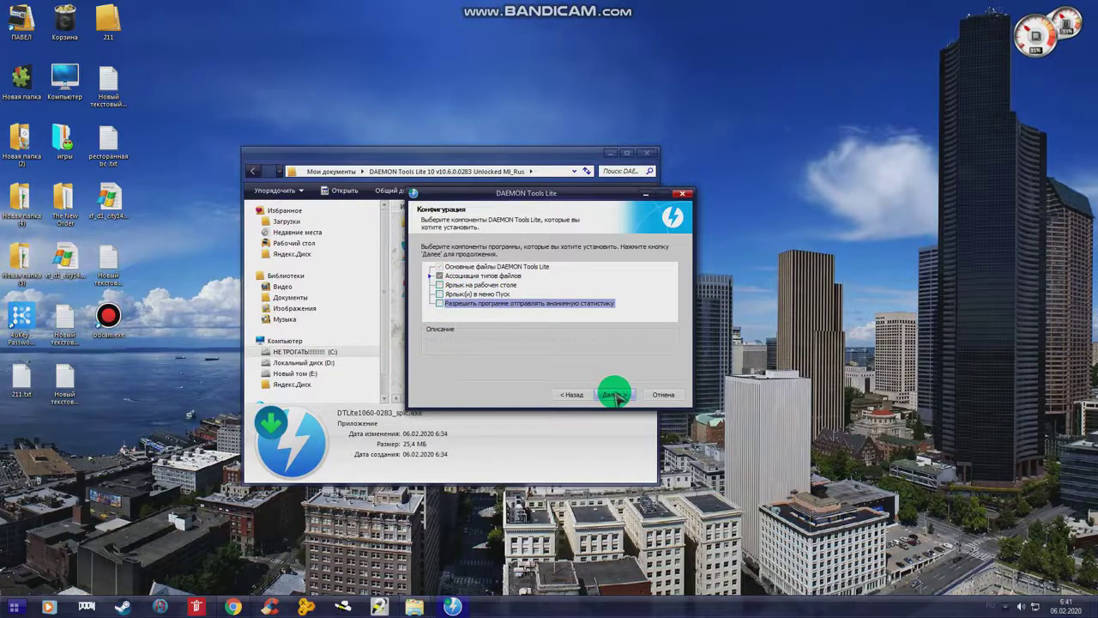
pyautogui.click(439, 294)
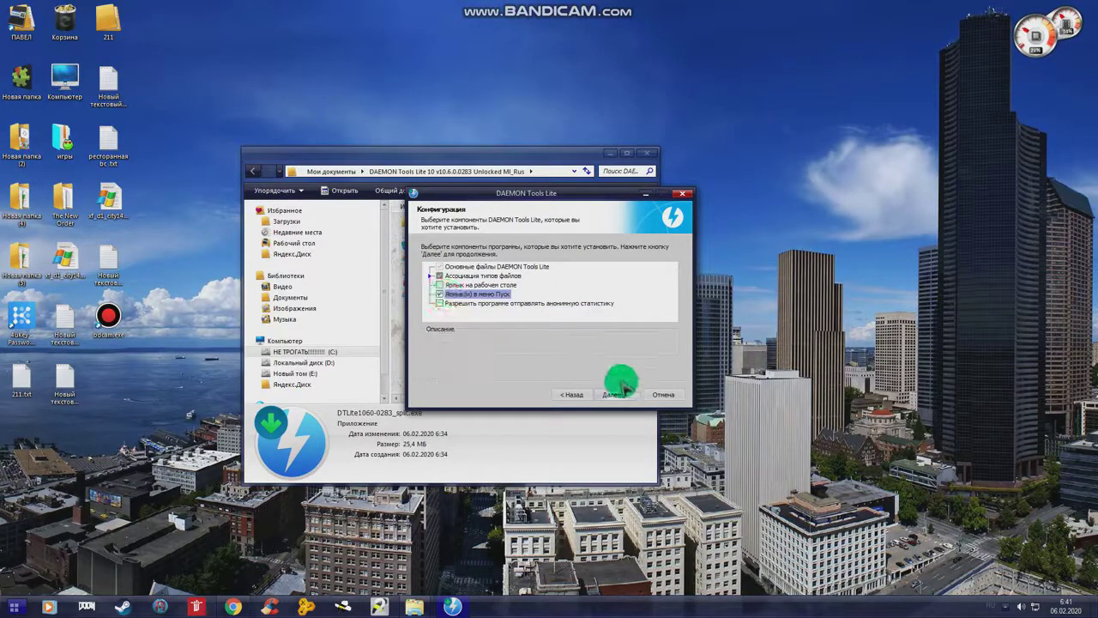
pyautogui.click(440, 284)
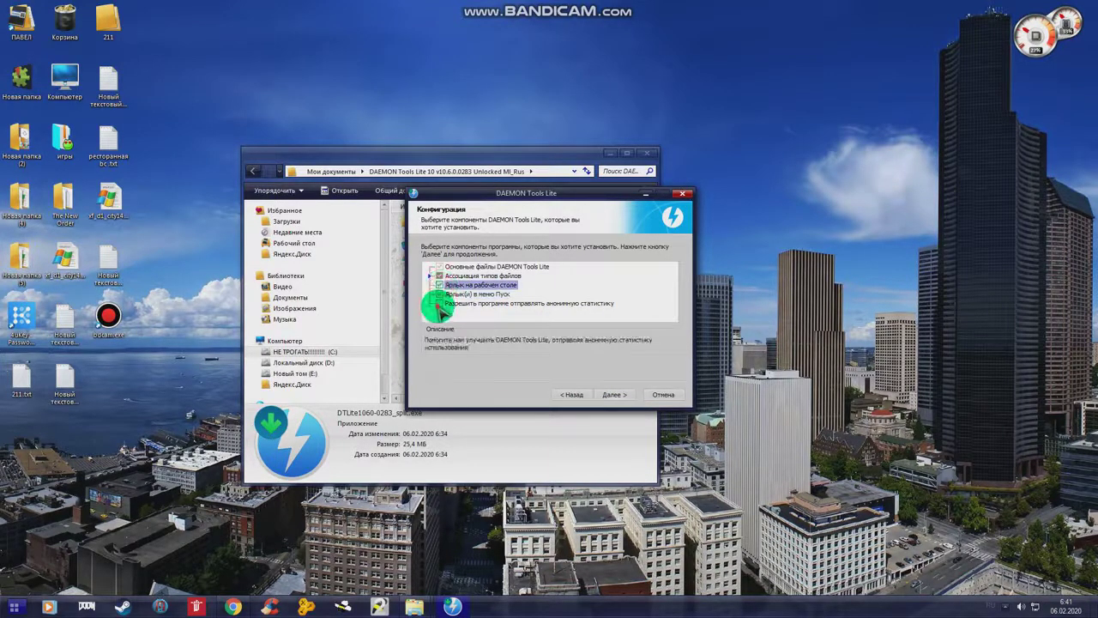
pyautogui.click(439, 303)
pyautogui.click(616, 395)
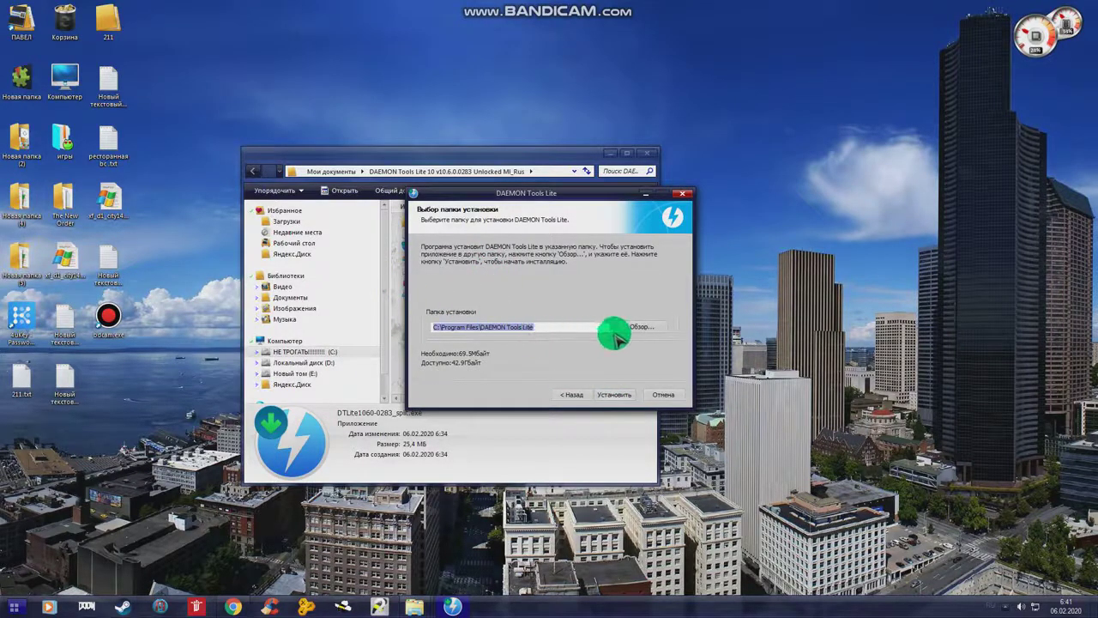
# Set the installation folder to E:\программы\DAEMON Tools Lite and start the installation
pyautogui.click(642, 327)
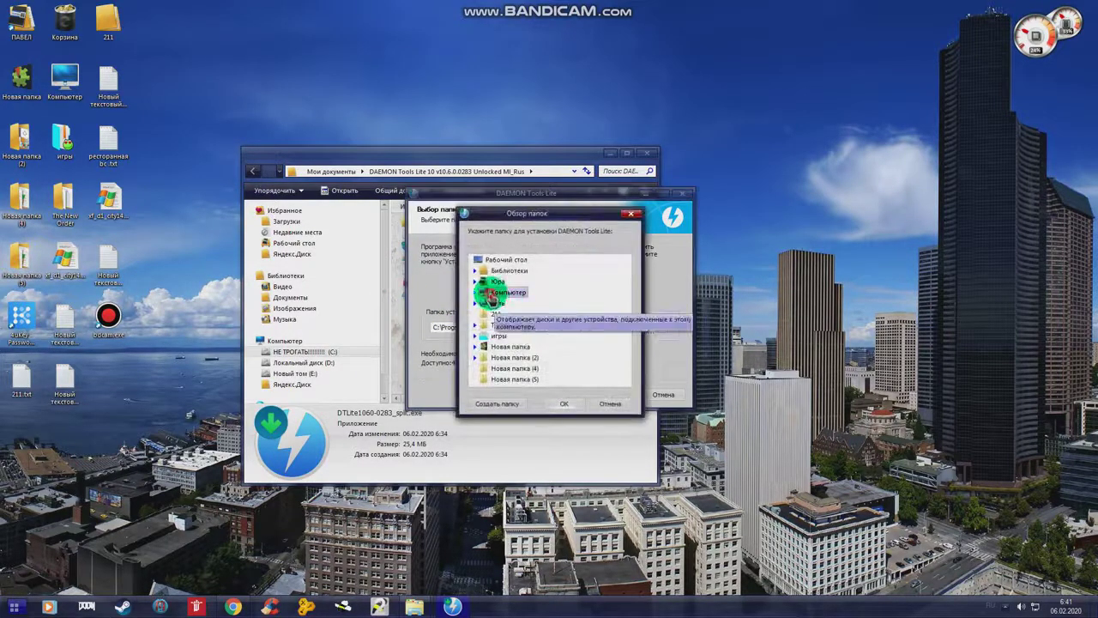
pyautogui.doubleClick(486, 293)
pyautogui.doubleClick(517, 325)
pyautogui.scroll(-5, 532, 322)
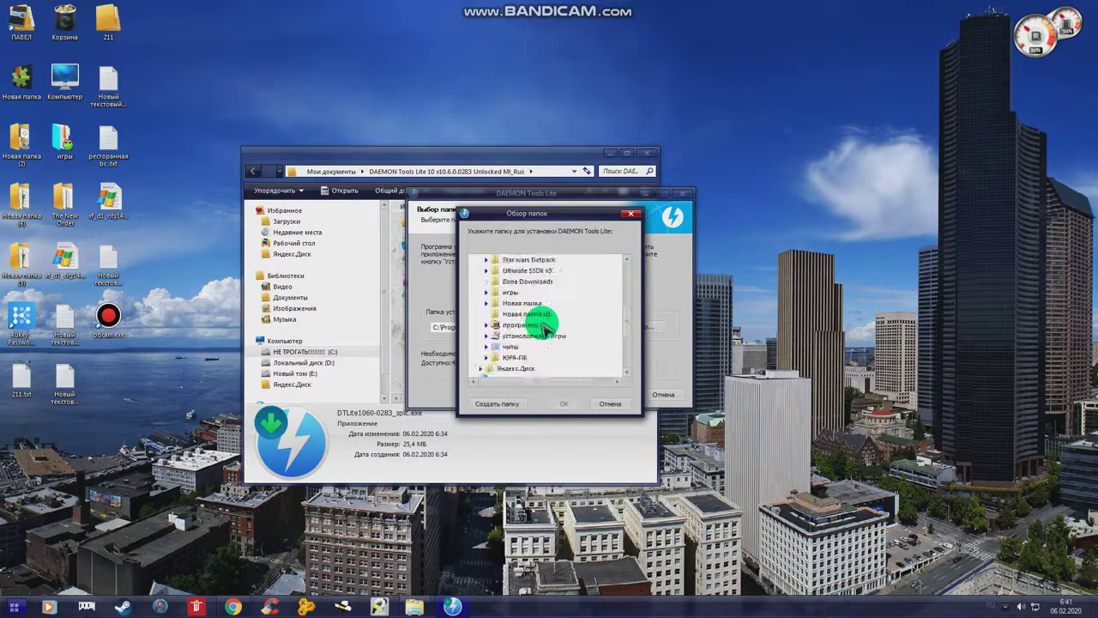
pyautogui.click(514, 325)
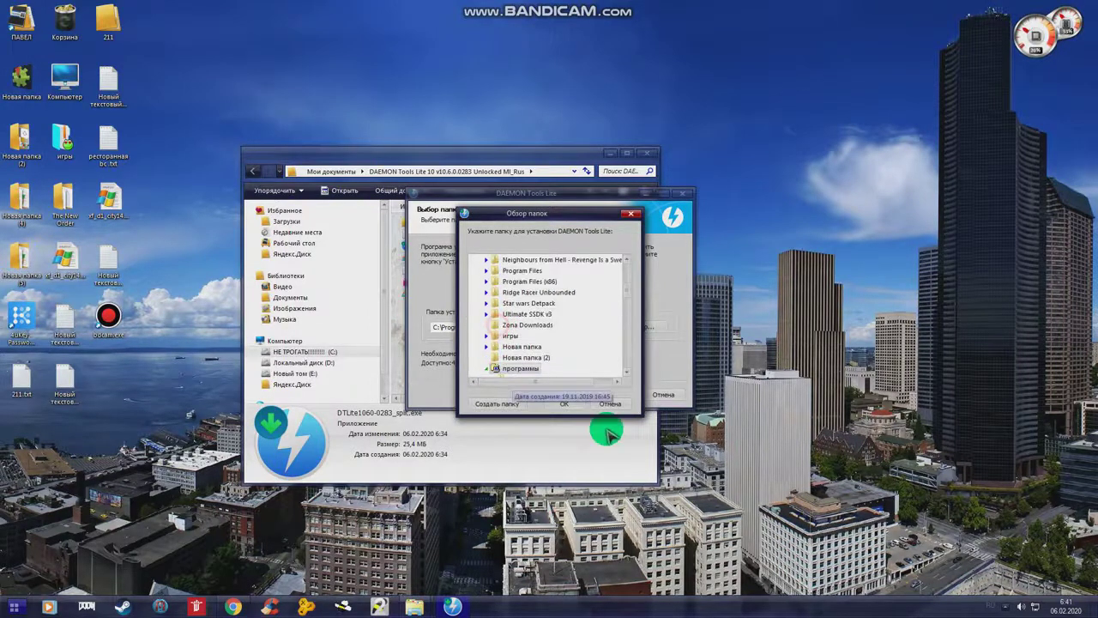
pyautogui.click(561, 402)
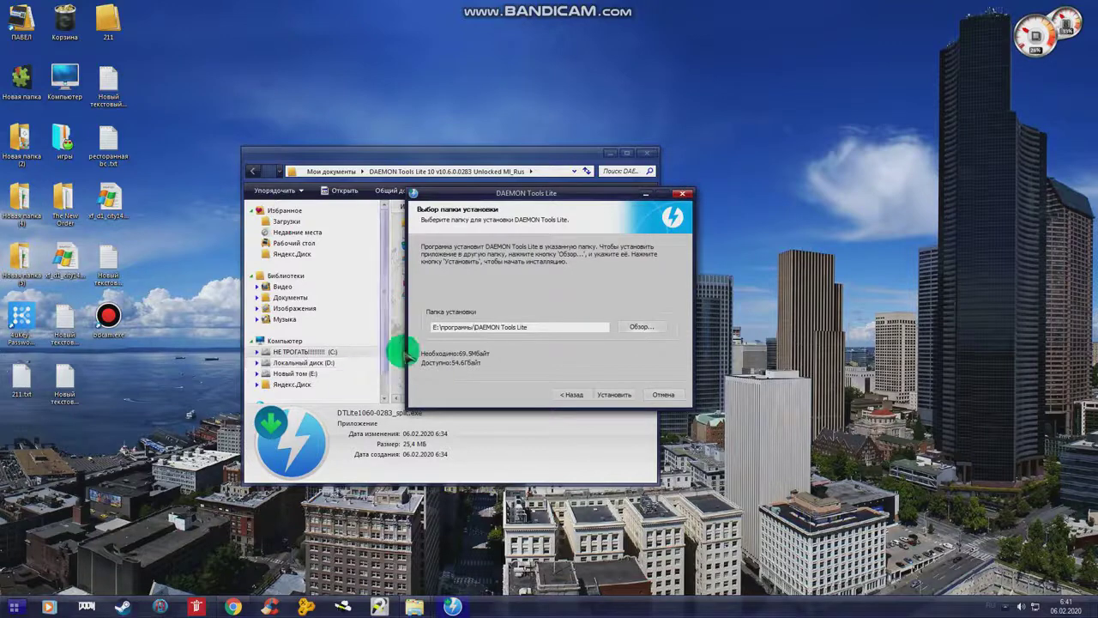
pyautogui.moveTo(541, 330); pyautogui.dragTo(385, 320)
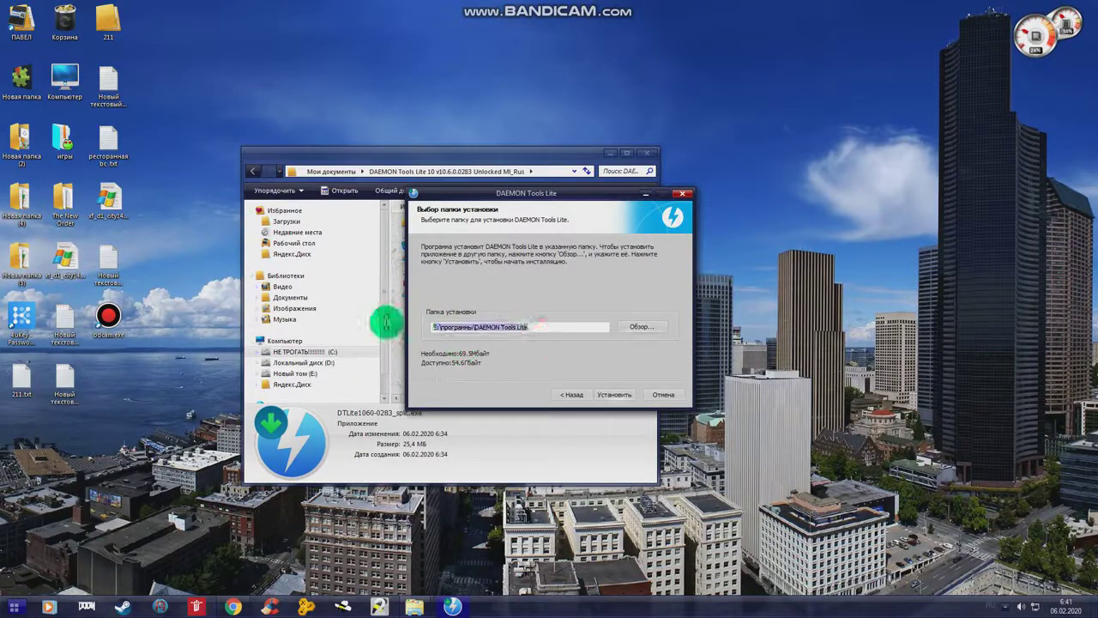
pyautogui.click(609, 397)
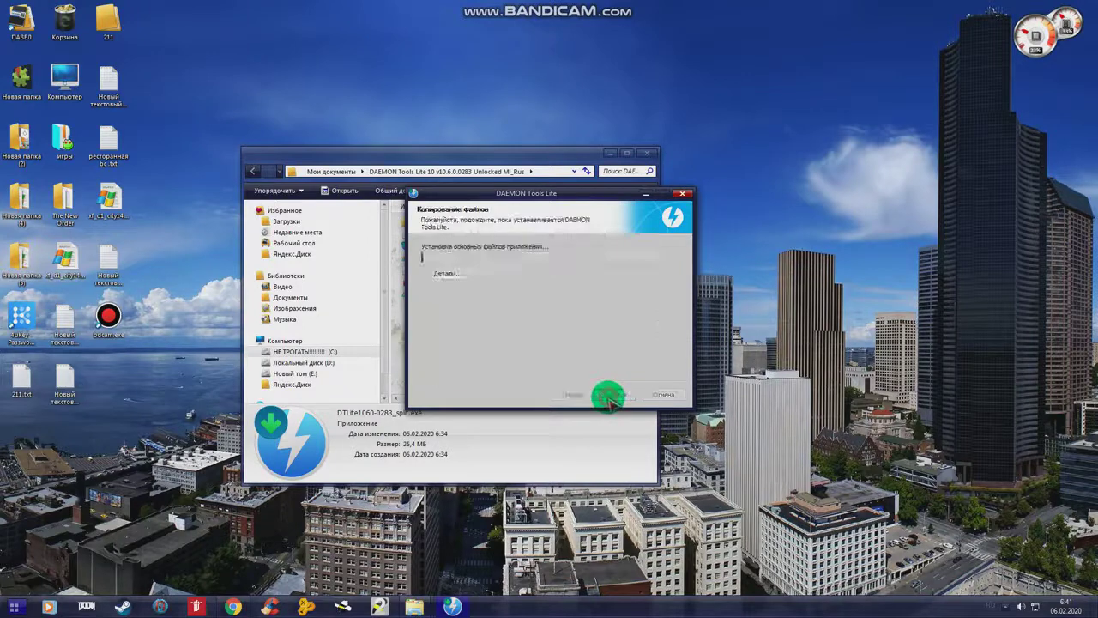
pyautogui.click(429, 276)
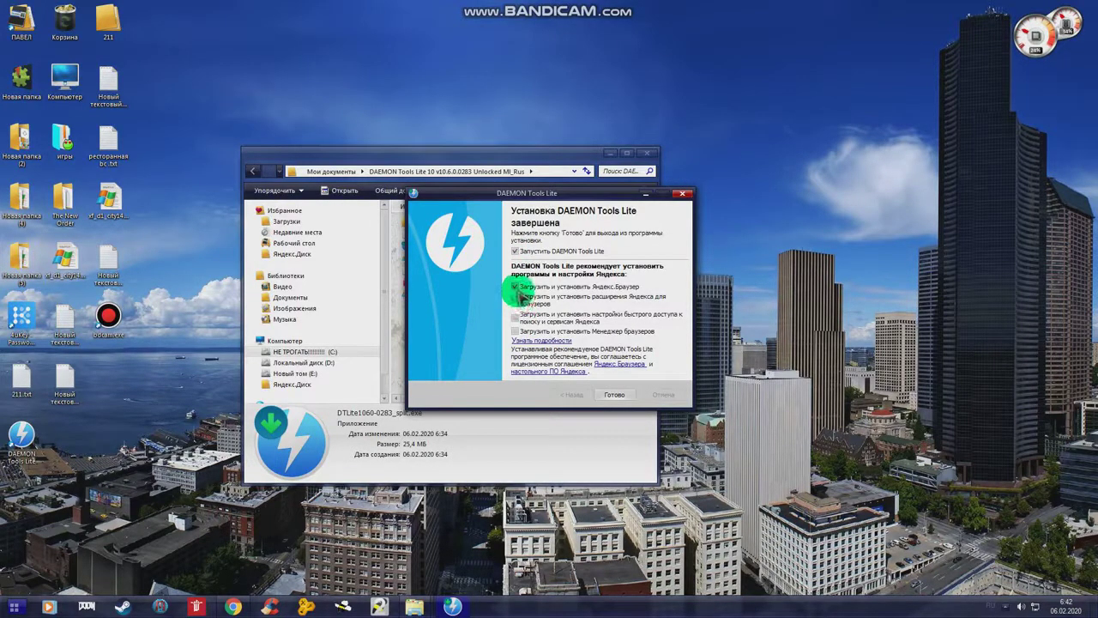
# Finish the setup without installing Yandex.Browser or launching DAEMON Tools Lite, and dismiss the web page it opens
pyautogui.click(514, 287)
pyautogui.click(516, 250)
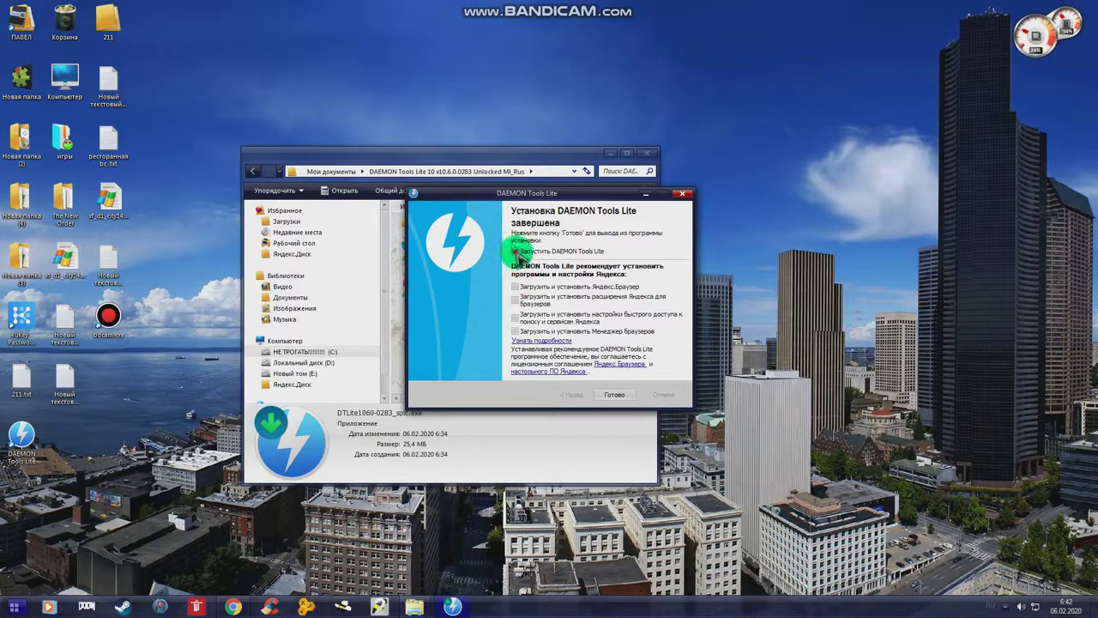
pyautogui.click(615, 395)
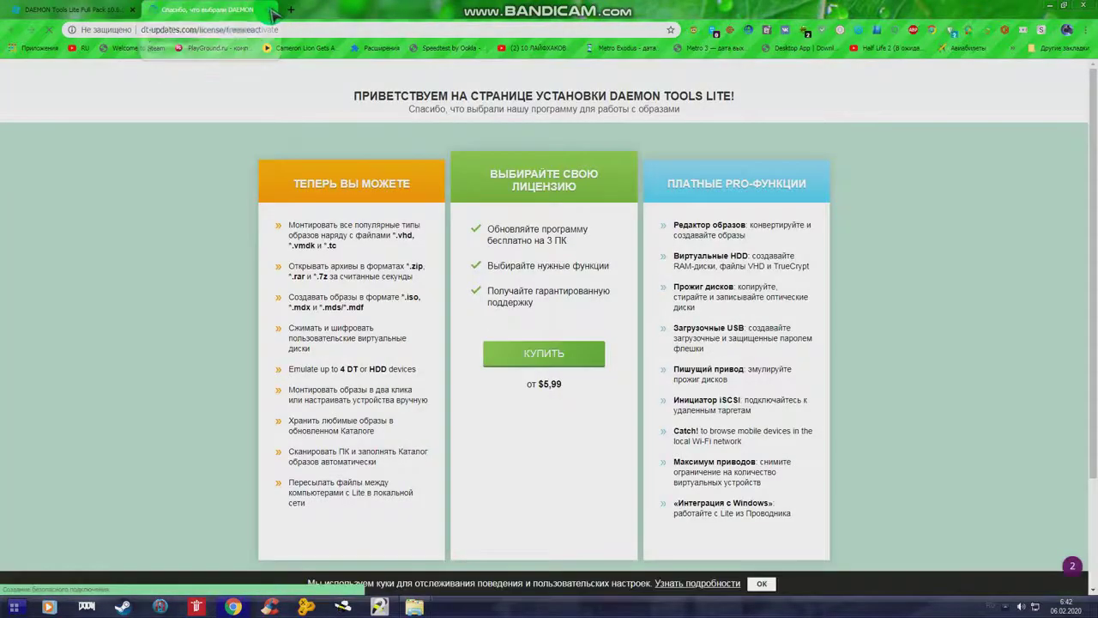
pyautogui.click(271, 9)
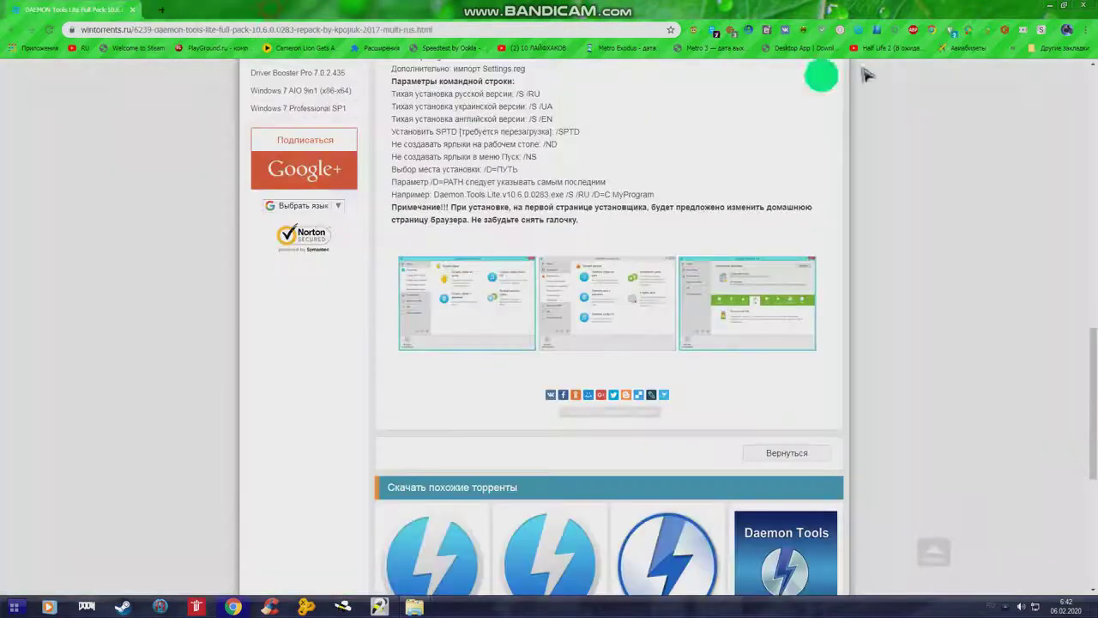
pyautogui.click(1059, 7)
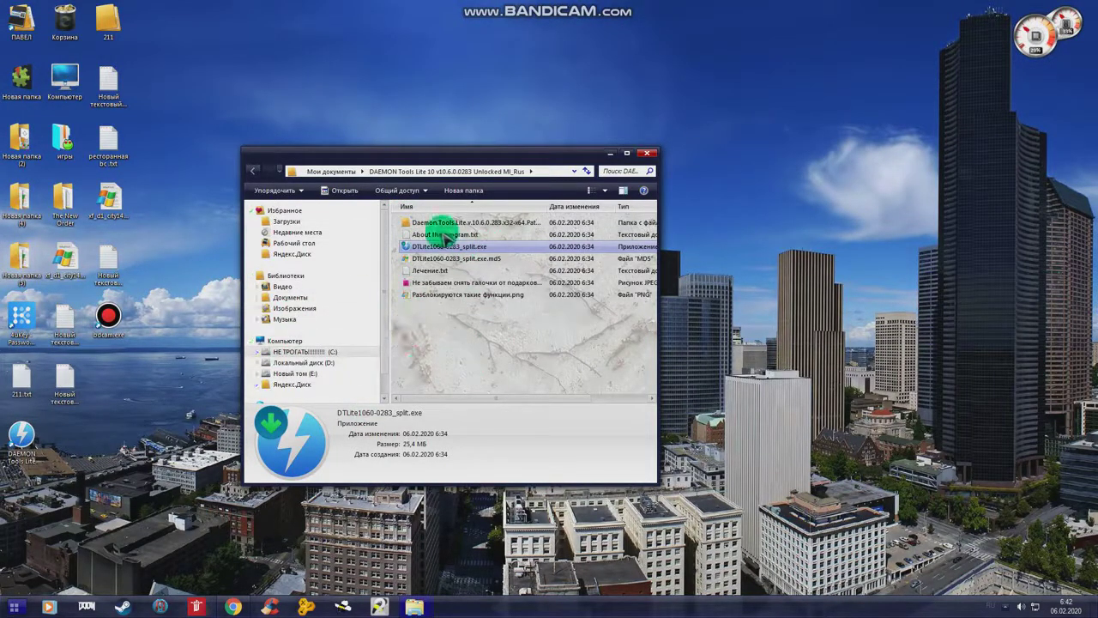
# Run daemon.tools.lite.v.10.6.0.283.x32-patch.exe from the Patch-URET subfolder of the download
pyautogui.doubleClick(457, 222)
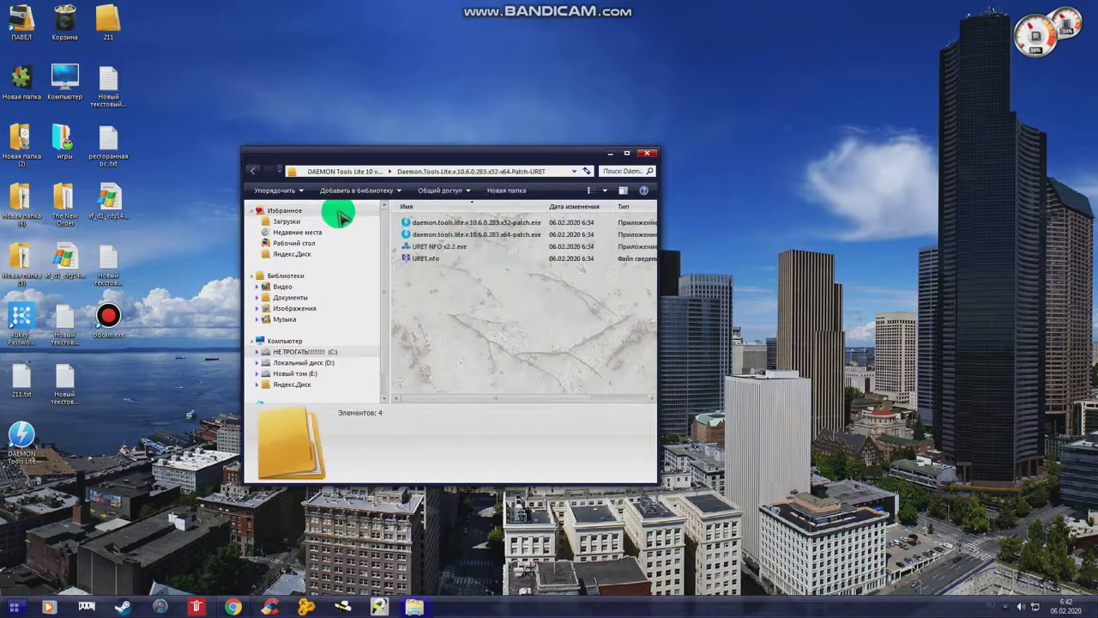
pyautogui.doubleClick(443, 224)
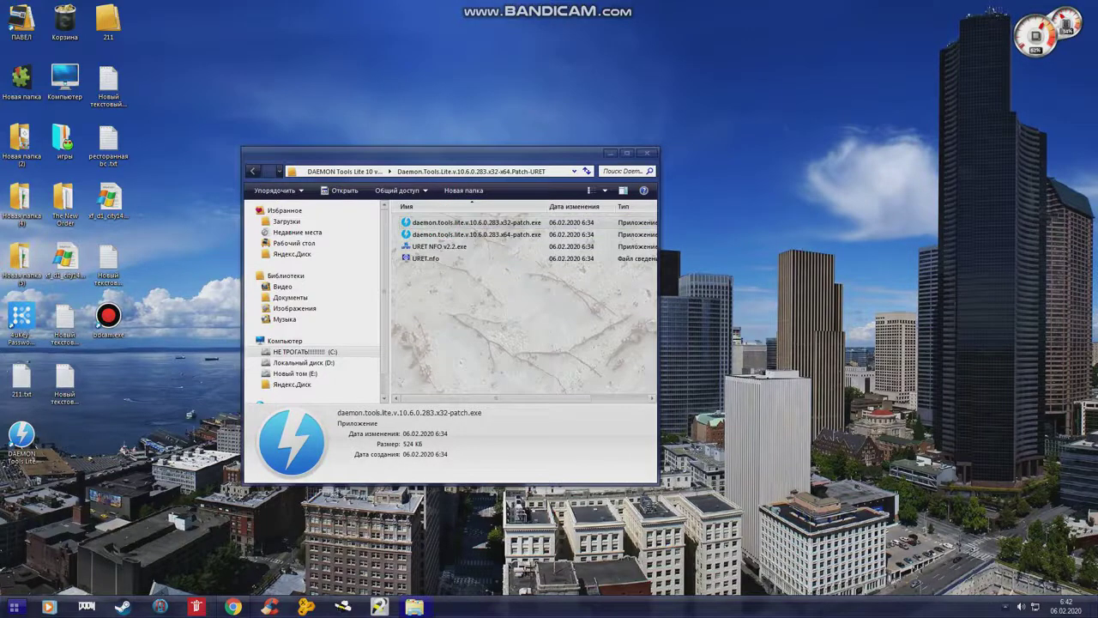
pyautogui.click(458, 256)
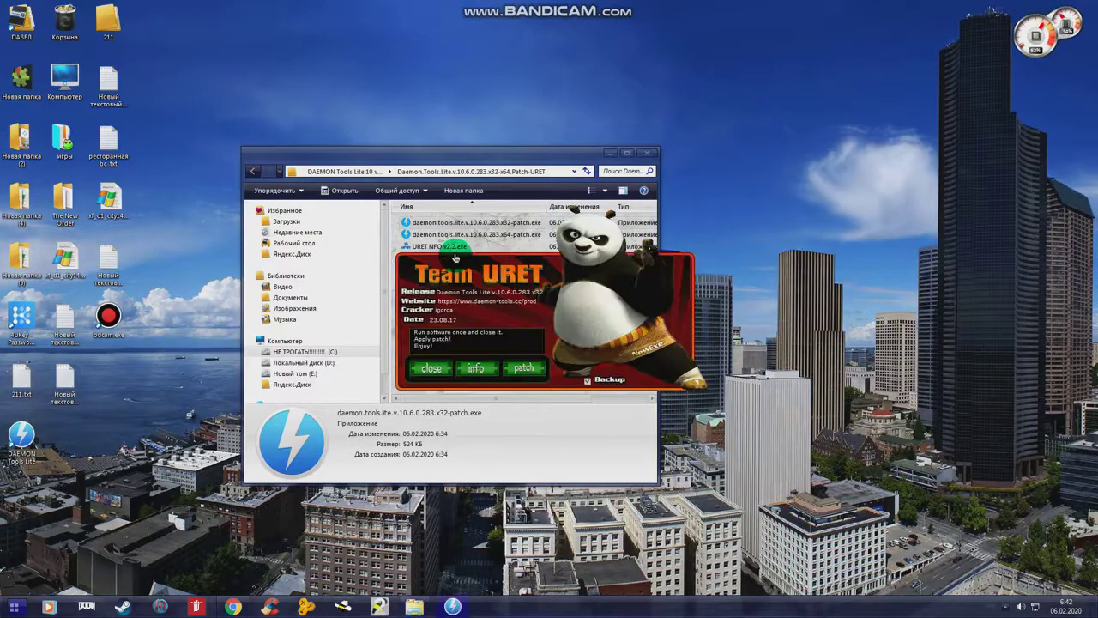
# Try to apply the x32 patch, supplying DotNetCommon.dll from E:\программы\DAEMON Tools Lite and answering the second missing-file request
pyautogui.click(524, 371)
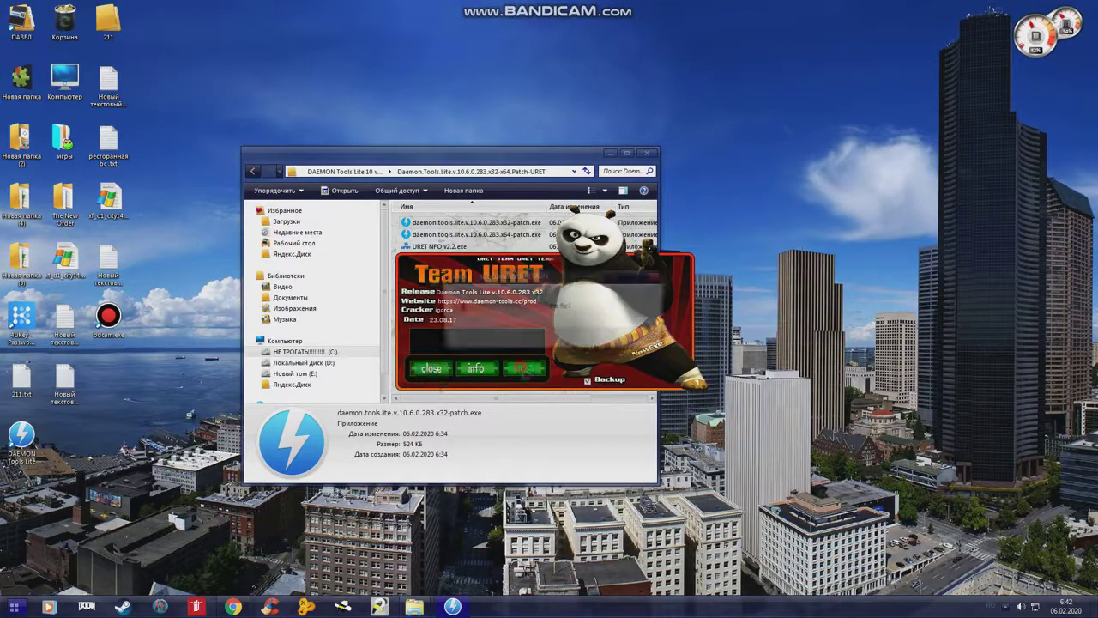
pyautogui.click(600, 338)
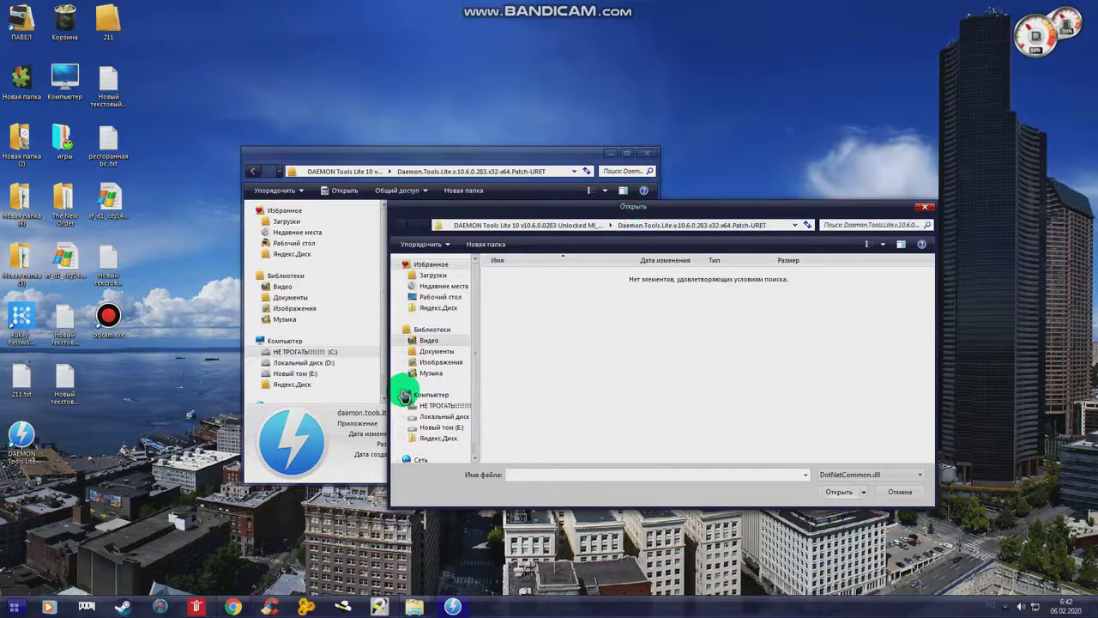
pyautogui.click(413, 427)
pyautogui.click(500, 408)
pyautogui.scroll(-2, 581, 375)
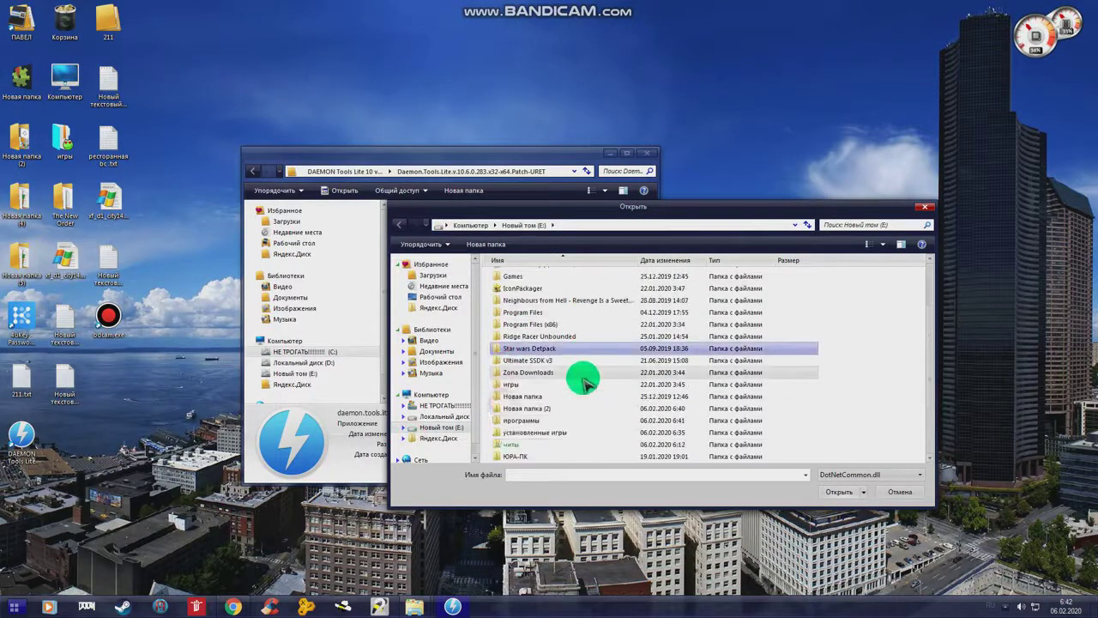
pyautogui.doubleClick(523, 420)
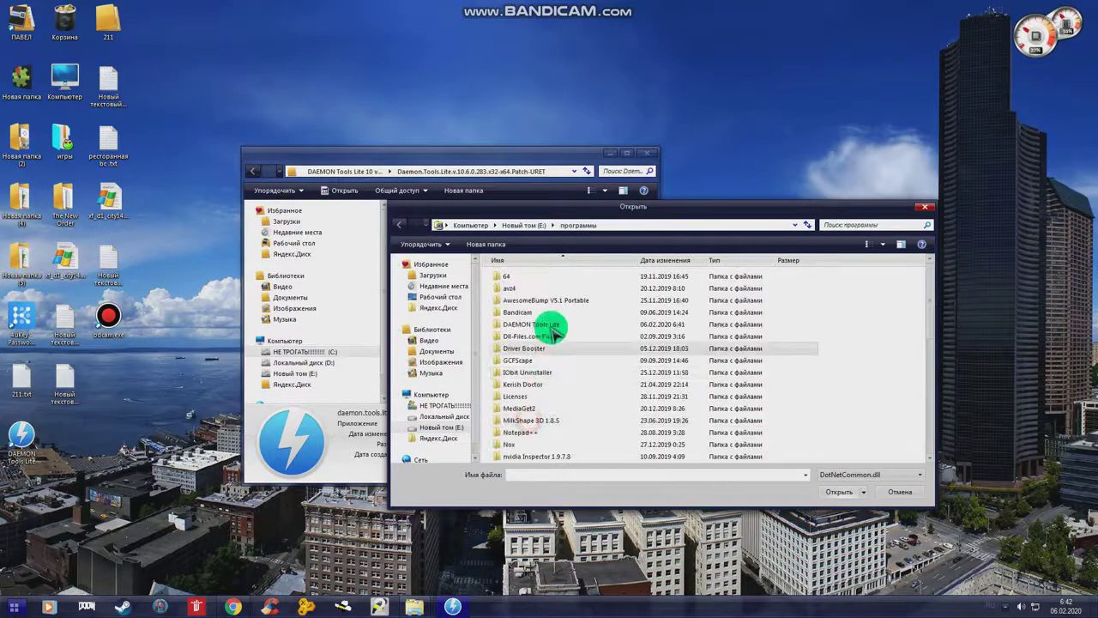
pyautogui.doubleClick(529, 326)
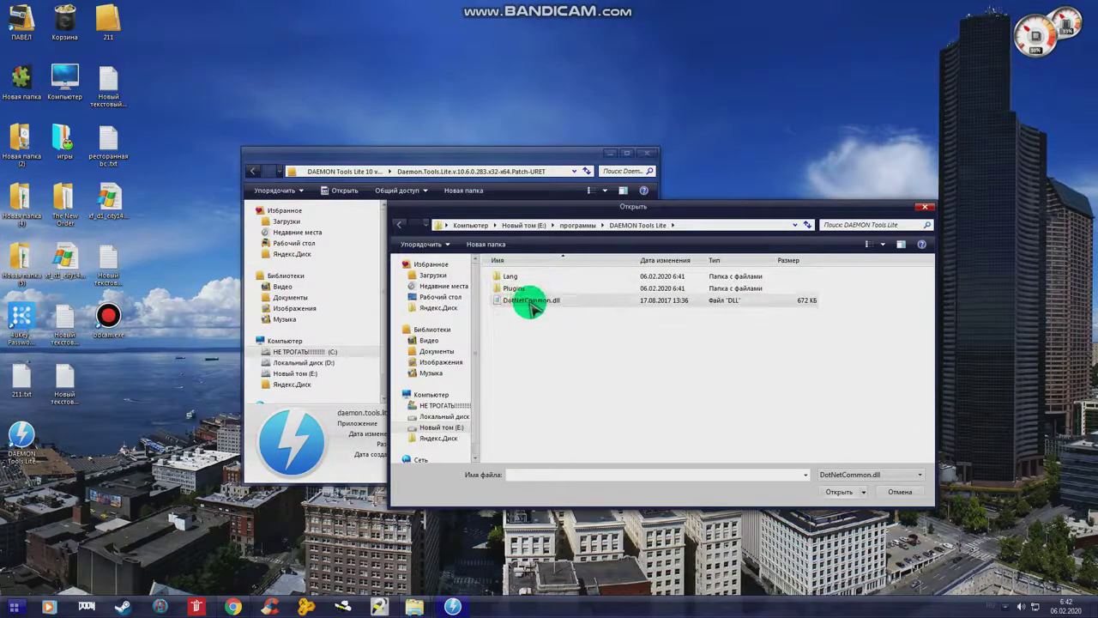
pyautogui.doubleClick(525, 300)
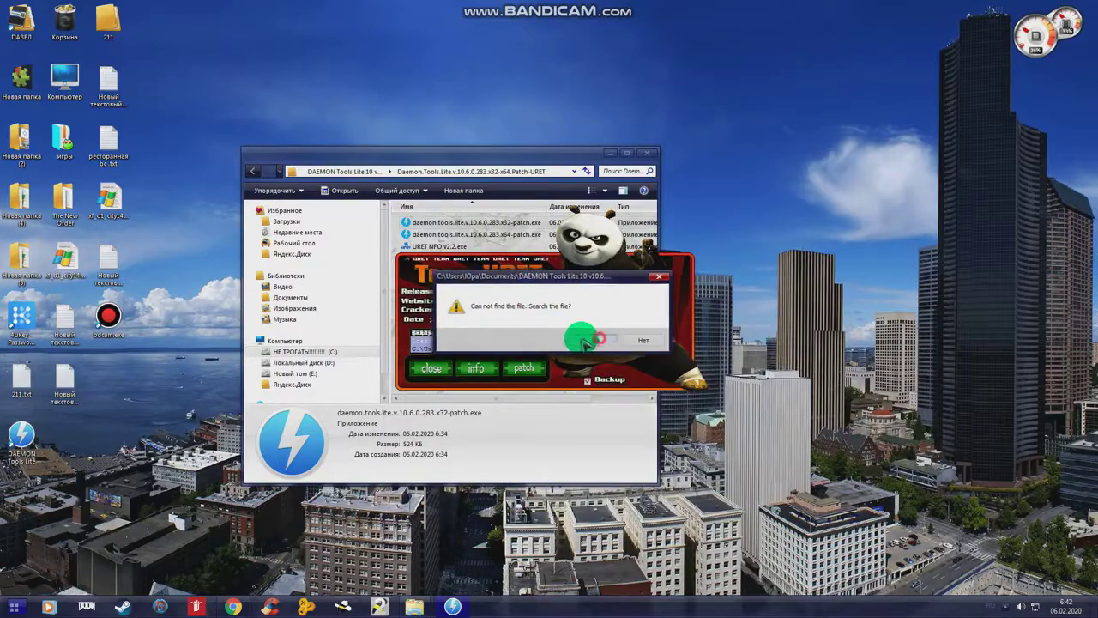
pyautogui.click(592, 342)
pyautogui.doubleClick(518, 305)
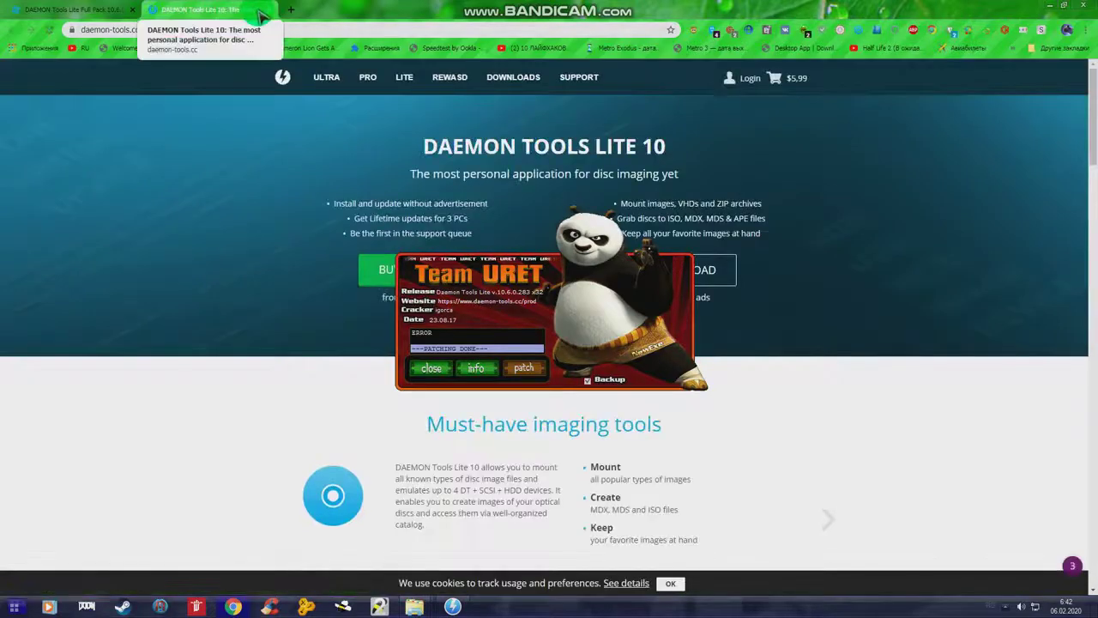
# Close the DAEMON Tools Lite 10 web page and the x32 patcher, and return to the patch folder
pyautogui.click(267, 10)
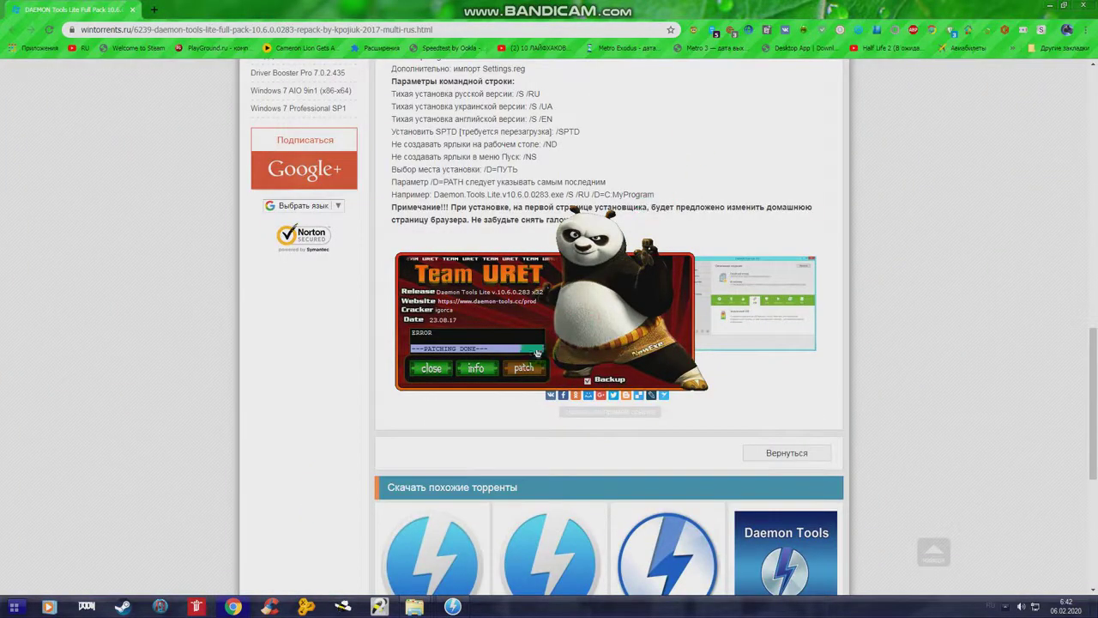
pyautogui.click(435, 378)
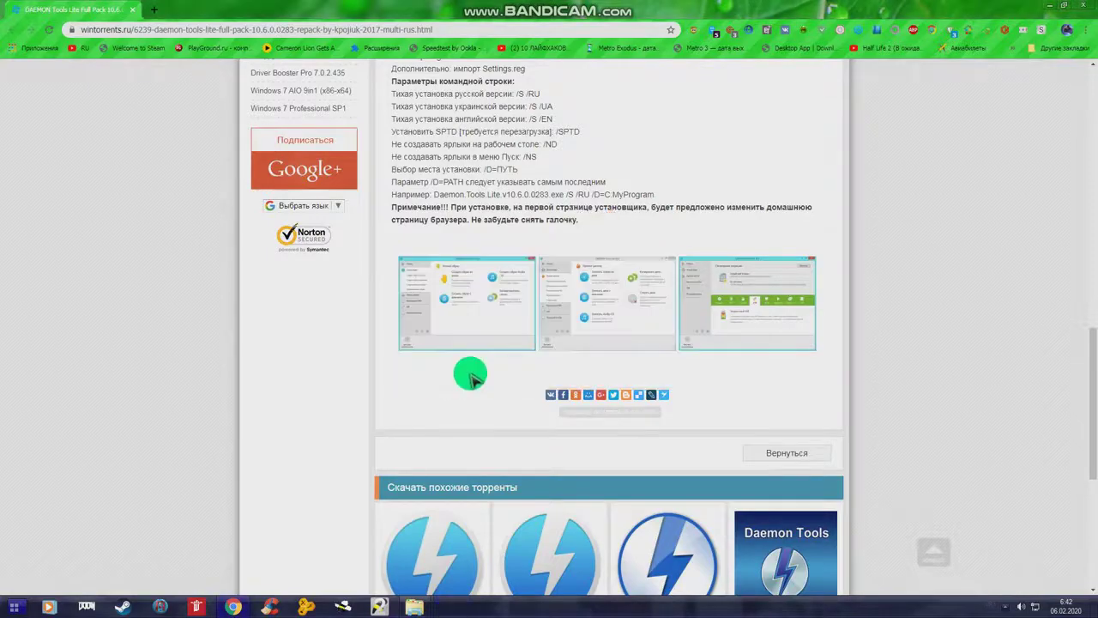
pyautogui.click(1048, 7)
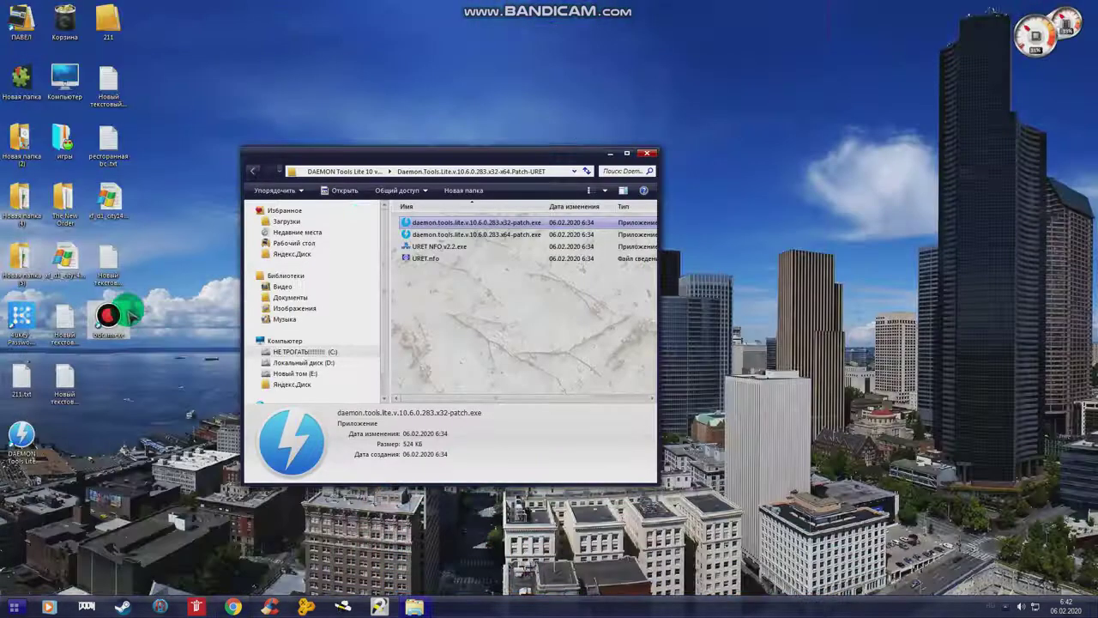
# Run daemon.tools.lite.v.10.6.0.283.x64-patch.exe and start patching, agreeing to search for the missing file
pyautogui.click(420, 234)
pyautogui.doubleClick(421, 234)
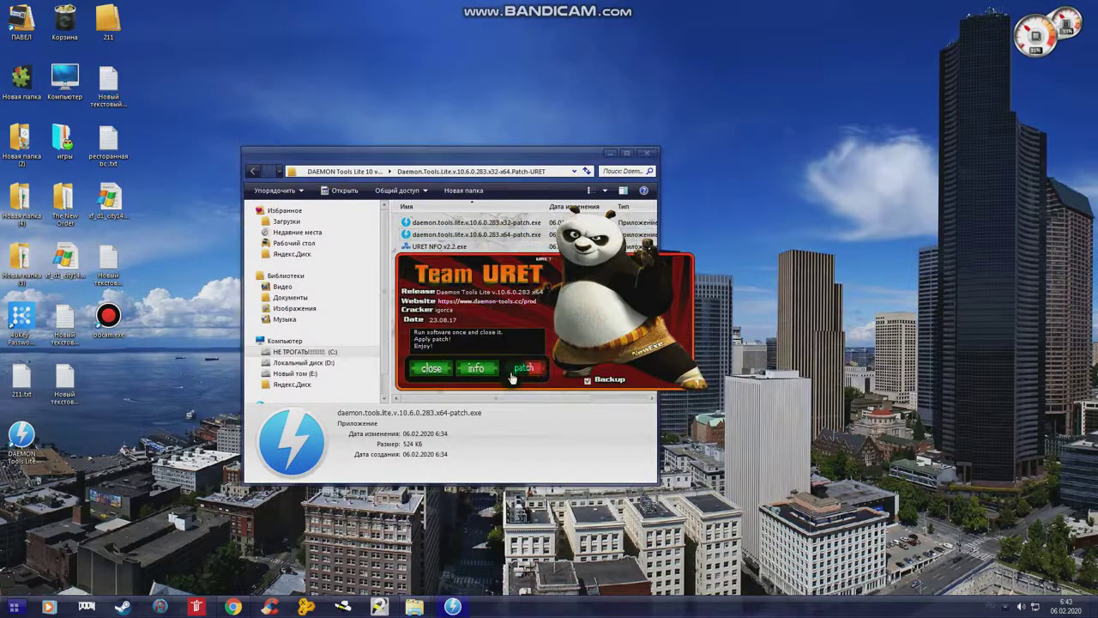
pyautogui.click(519, 371)
pyautogui.click(583, 333)
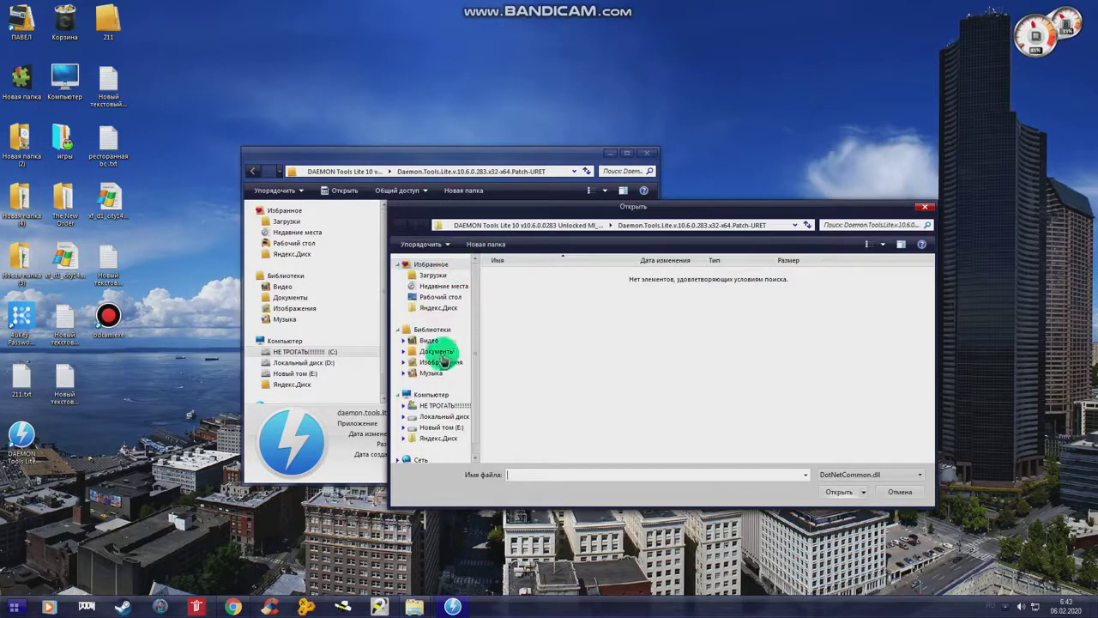
# Supply the x64 patcher with DotNetCommon.dll from E:\программы\DAEMON Tools Lite and the second requested file, and close the patcher
pyautogui.click(448, 426)
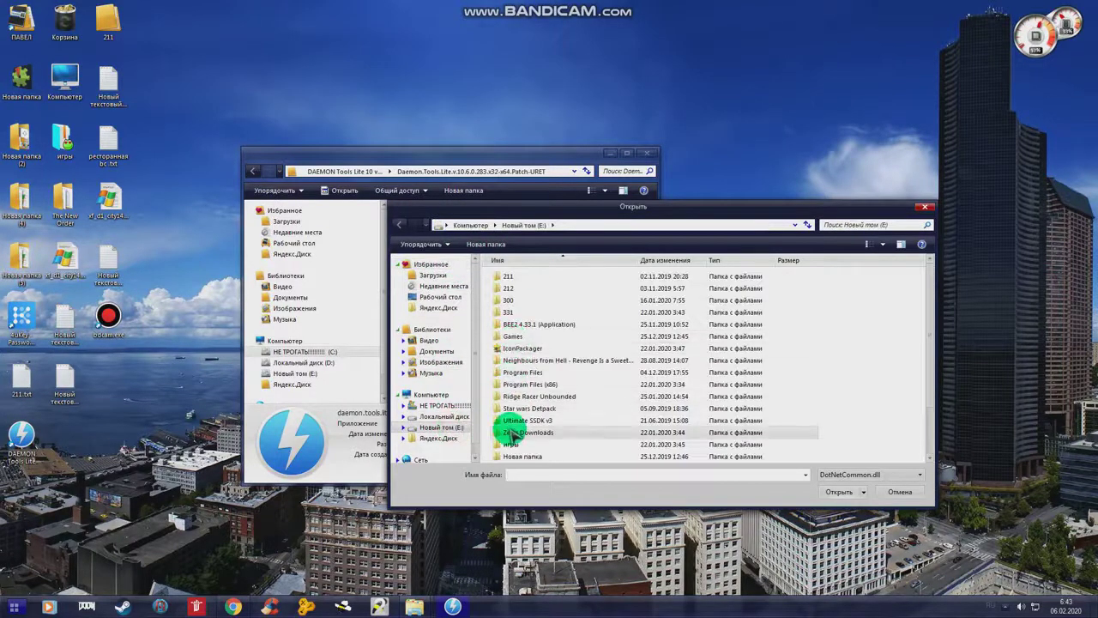
pyautogui.click(521, 432)
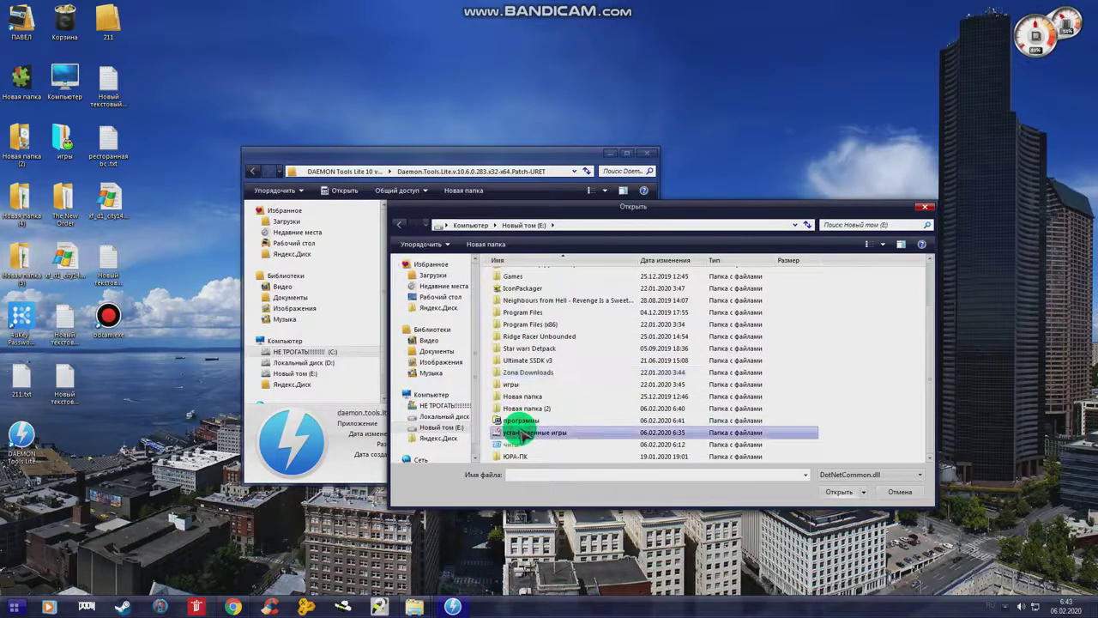
pyautogui.doubleClick(517, 420)
pyautogui.scroll(-10, 536, 429)
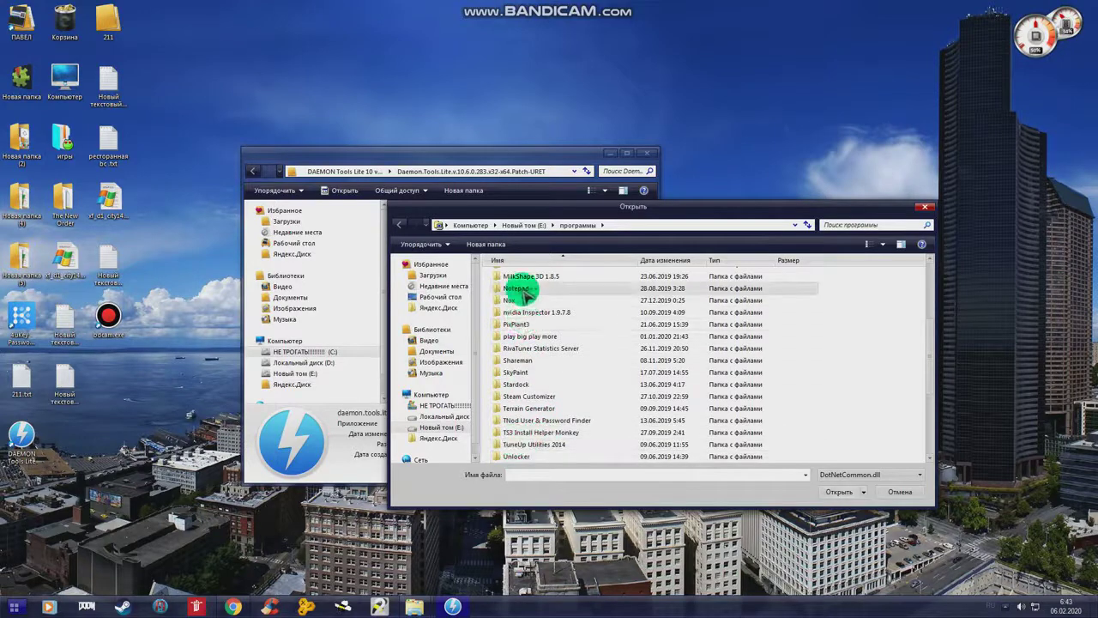
pyautogui.scroll(1, 525, 294)
pyautogui.scroll(3, 524, 295)
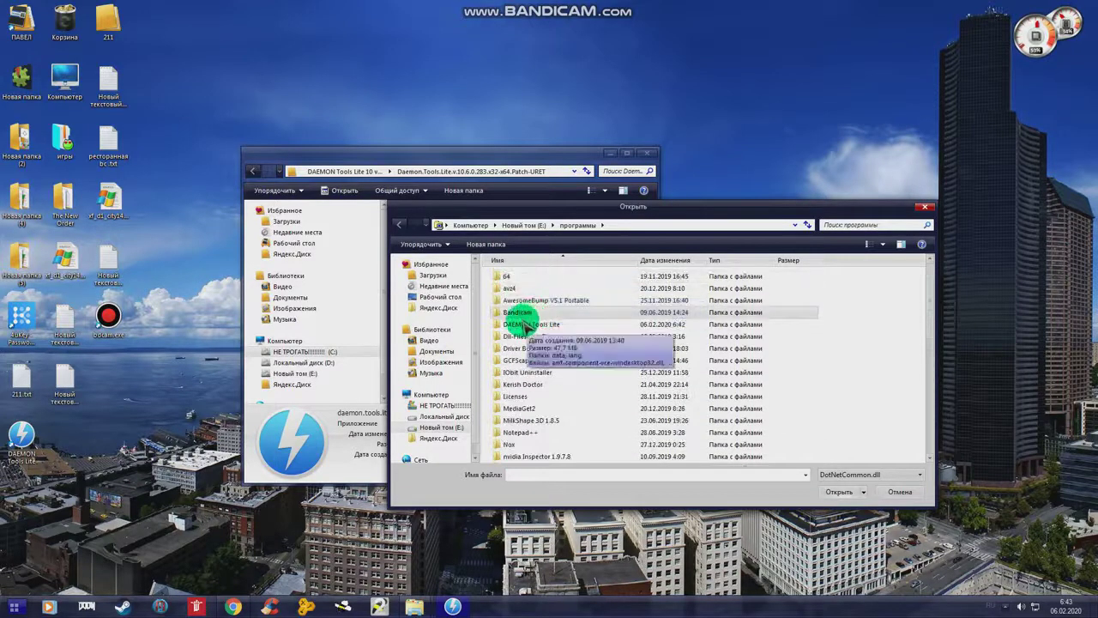
pyautogui.doubleClick(521, 320)
pyautogui.doubleClick(519, 300)
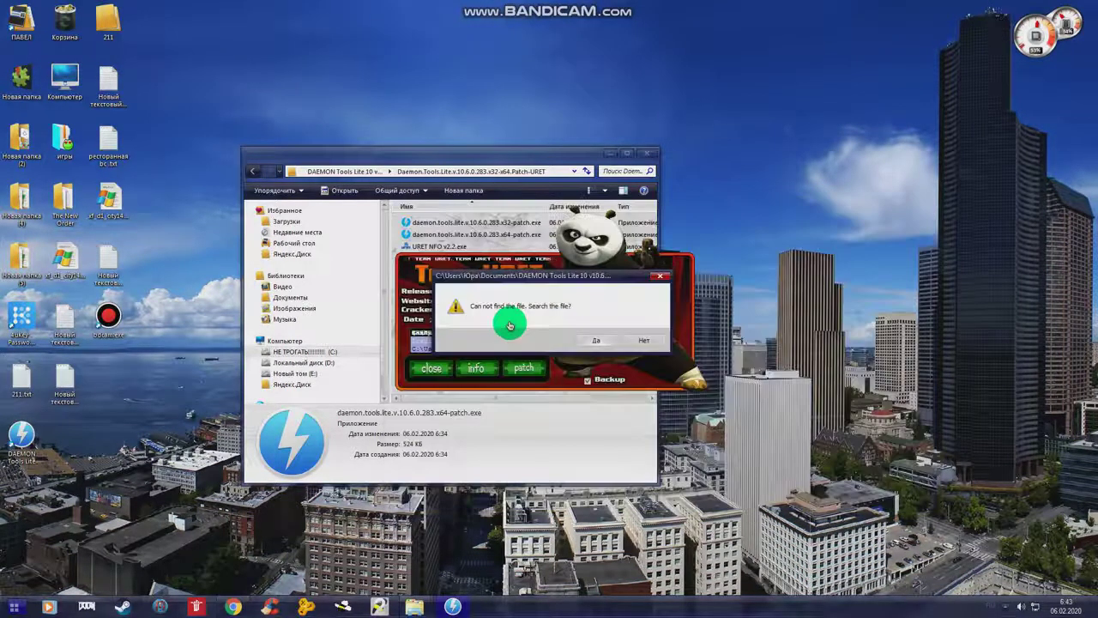
pyautogui.click(583, 341)
pyautogui.doubleClick(538, 299)
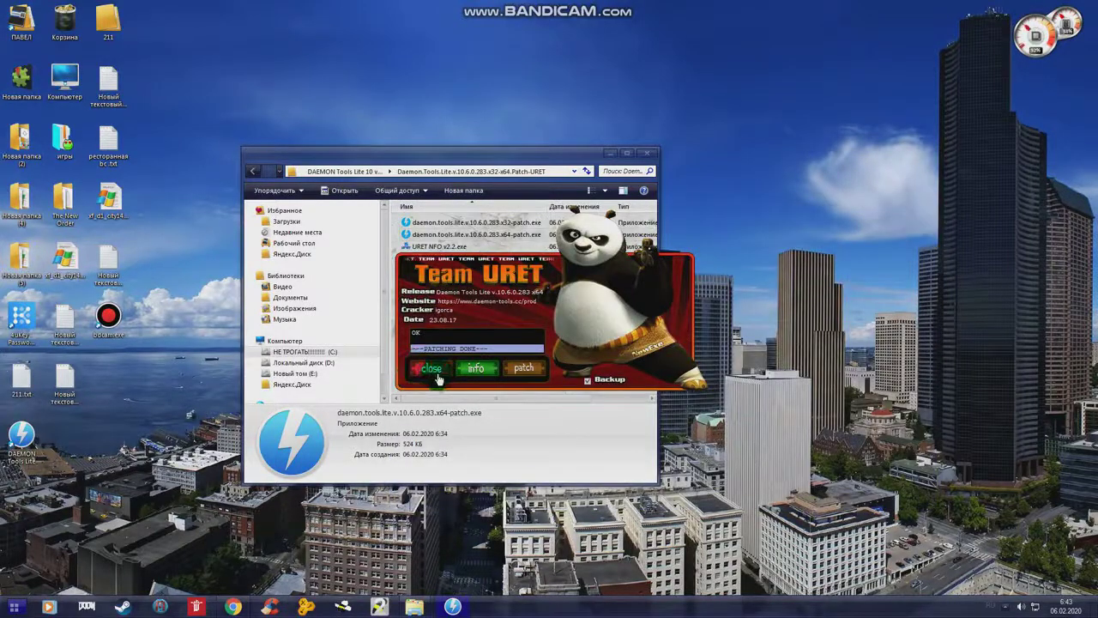
pyautogui.click(432, 368)
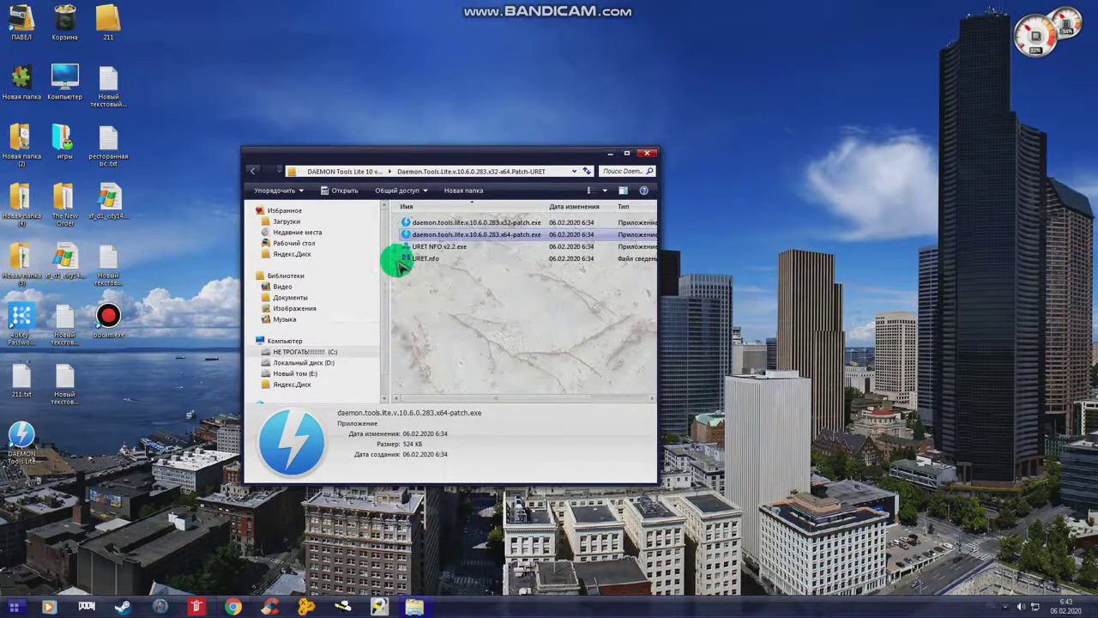
# Run URET NFO v2.2.exe to read the patch's install notes, and close it
pyautogui.doubleClick(428, 246)
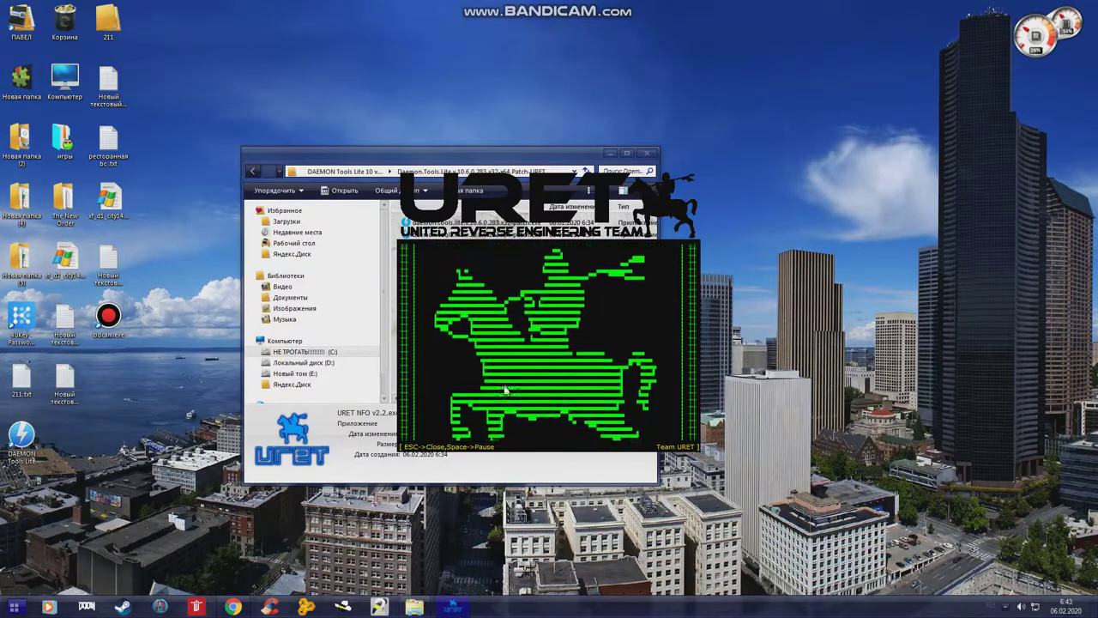
pyautogui.click(415, 449)
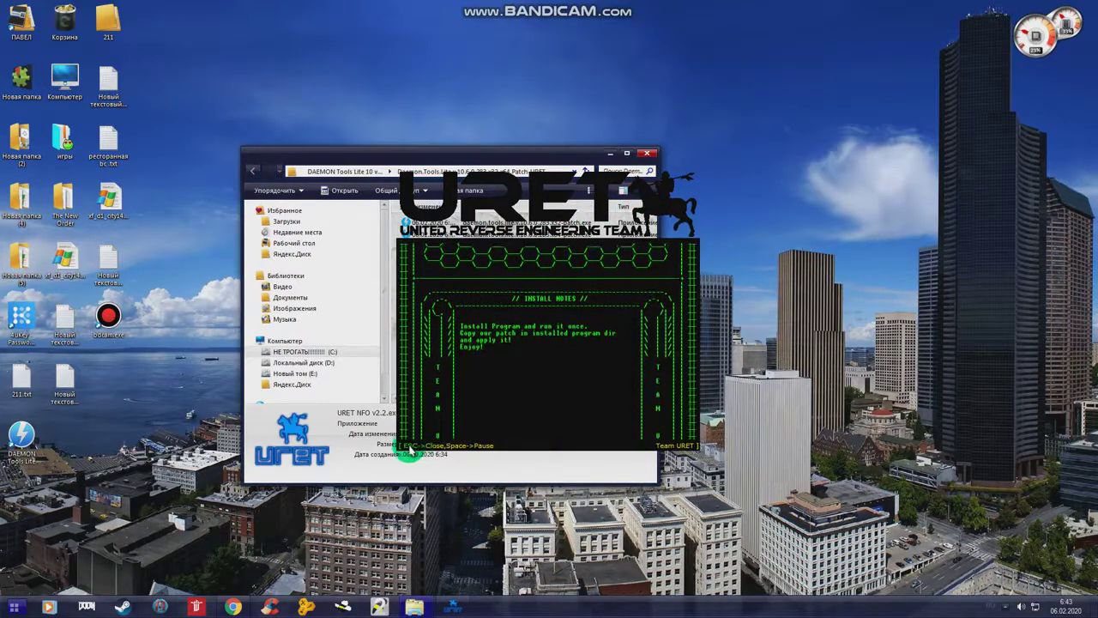
pyautogui.click(410, 450)
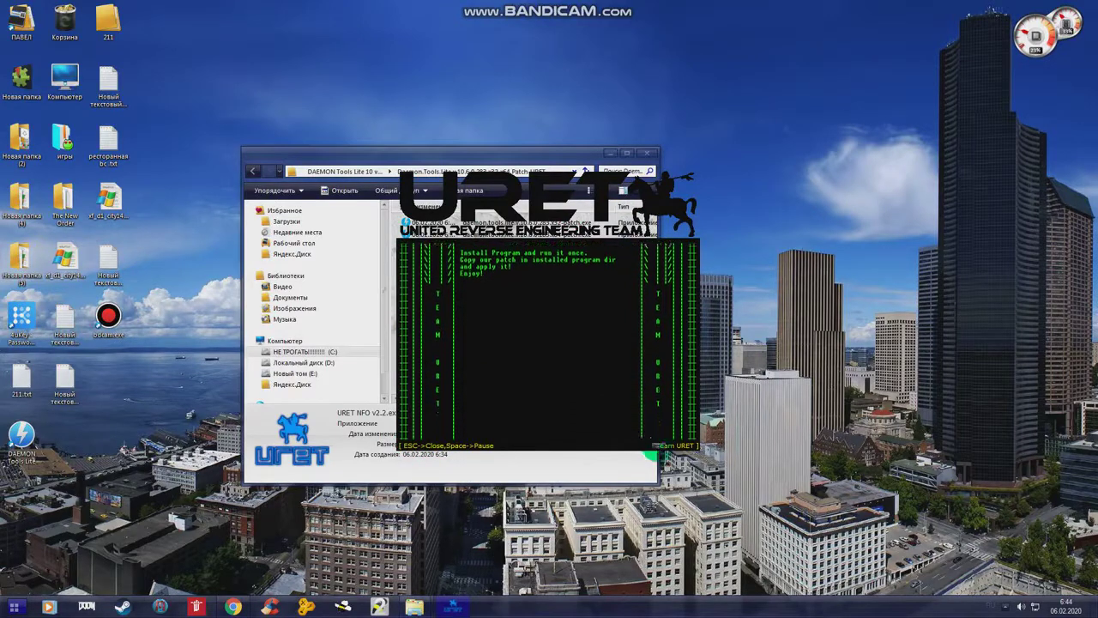
pyautogui.press('Escape')
pyautogui.click(434, 388)
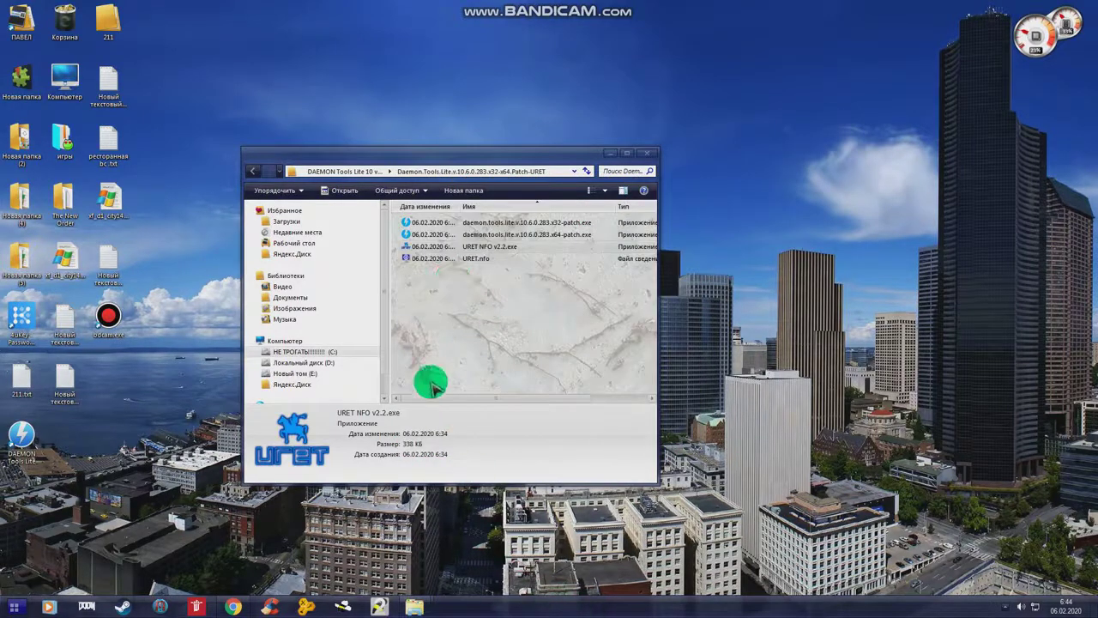
# Try to open URET.nfo, dismiss the messages and System Information, and return to the main download folder
pyautogui.click(410, 259)
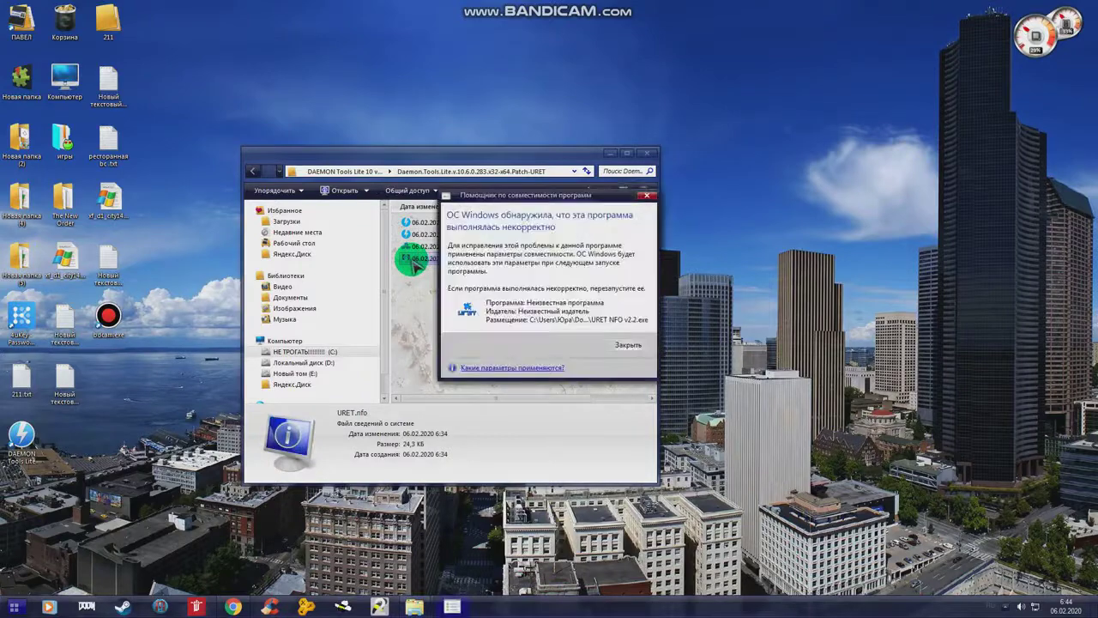
pyautogui.click(625, 353)
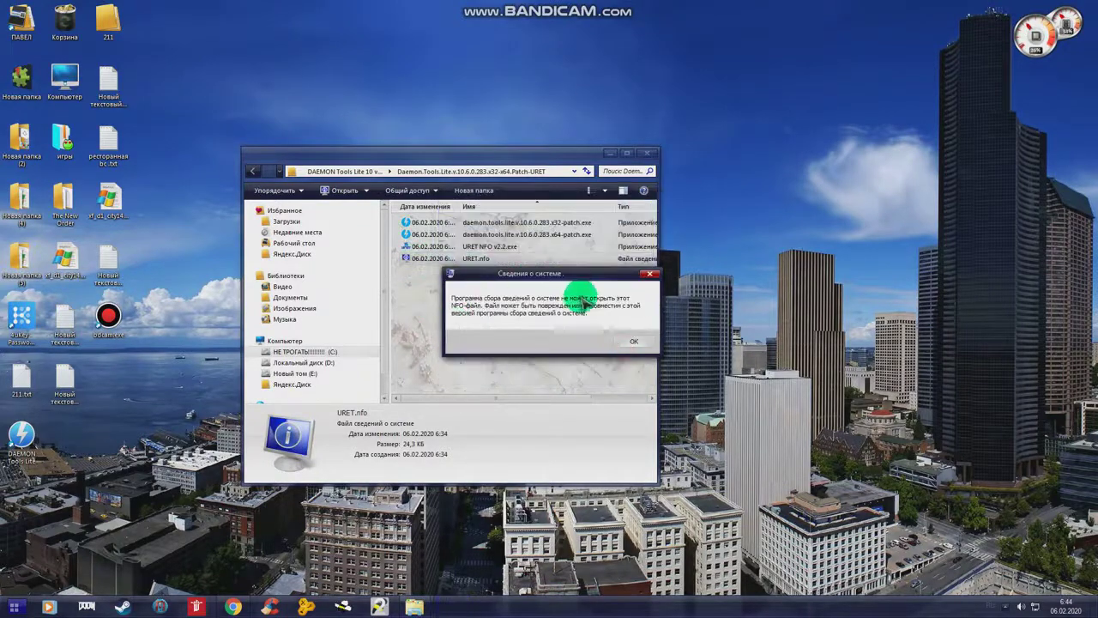
pyautogui.click(630, 338)
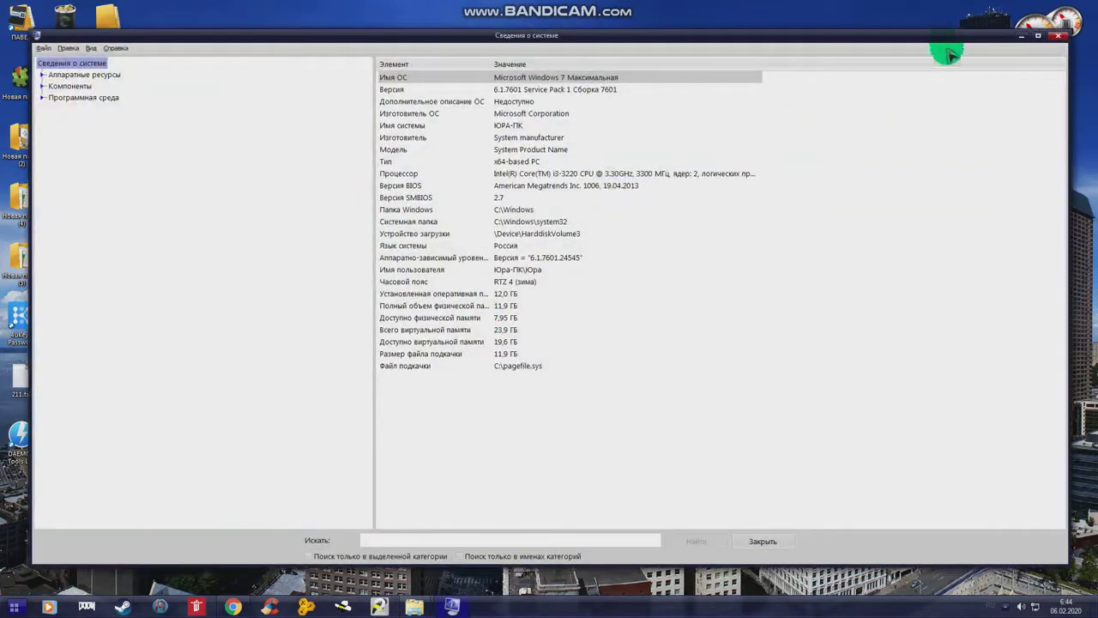
pyautogui.hotkey('alt', 'F4')
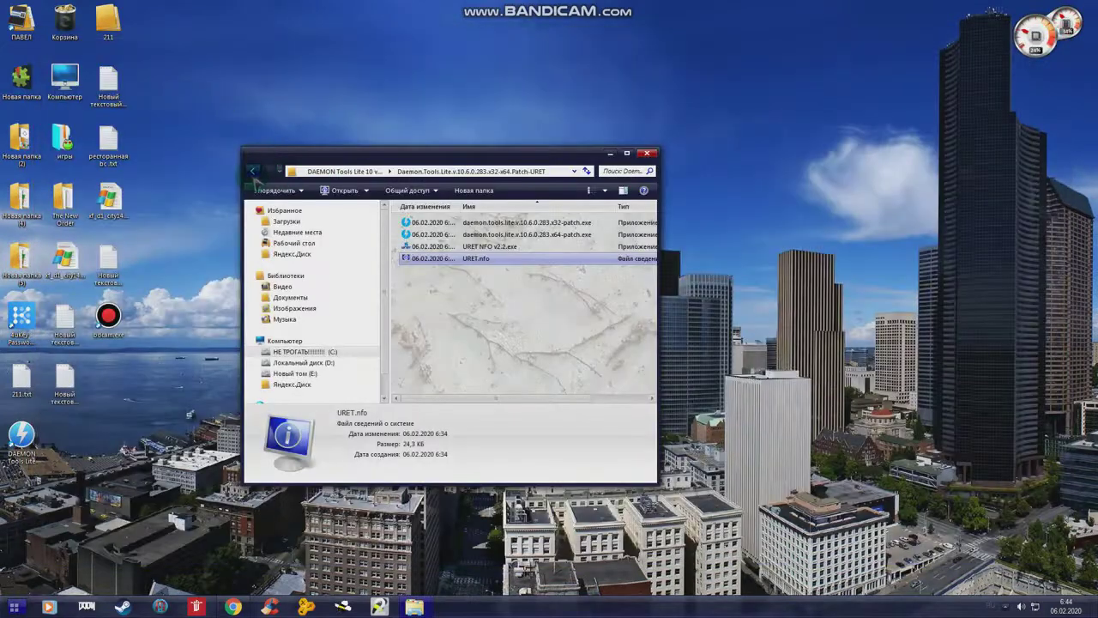
pyautogui.click(251, 171)
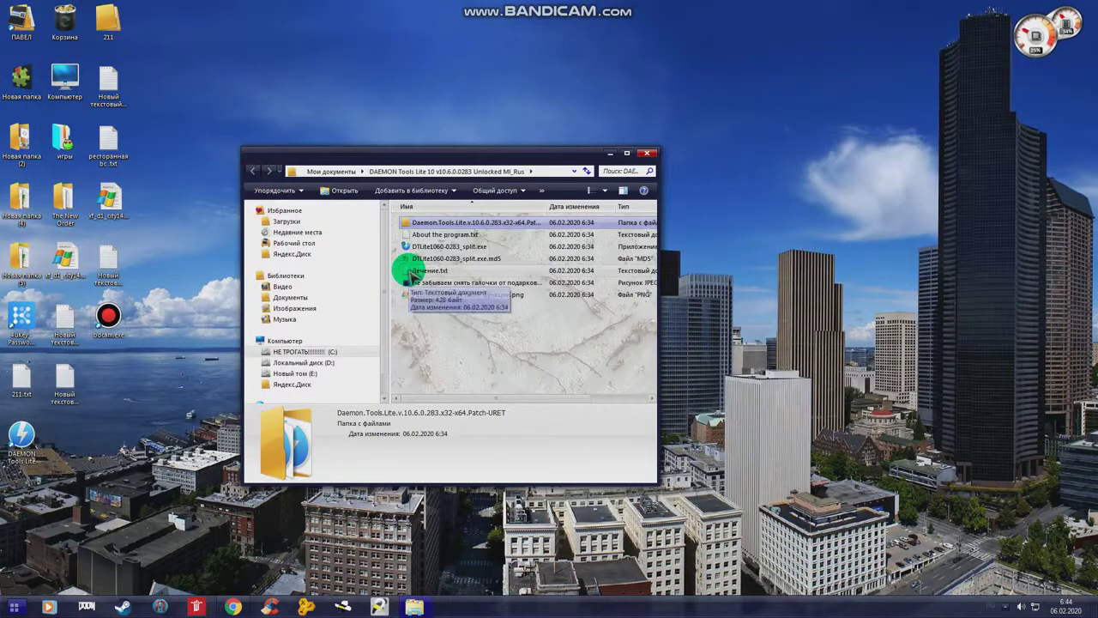
# Launch DAEMON Tools Lite from its desktop shortcut and dismiss the 10.12.0 update offer and its installer
pyautogui.click(17, 444)
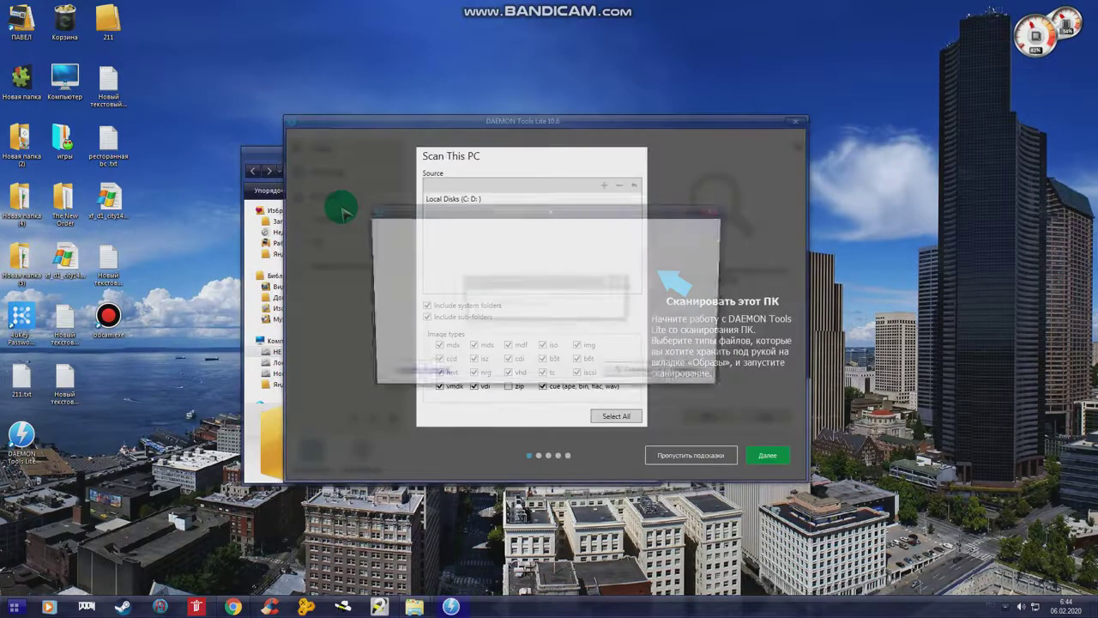
pyautogui.click(635, 375)
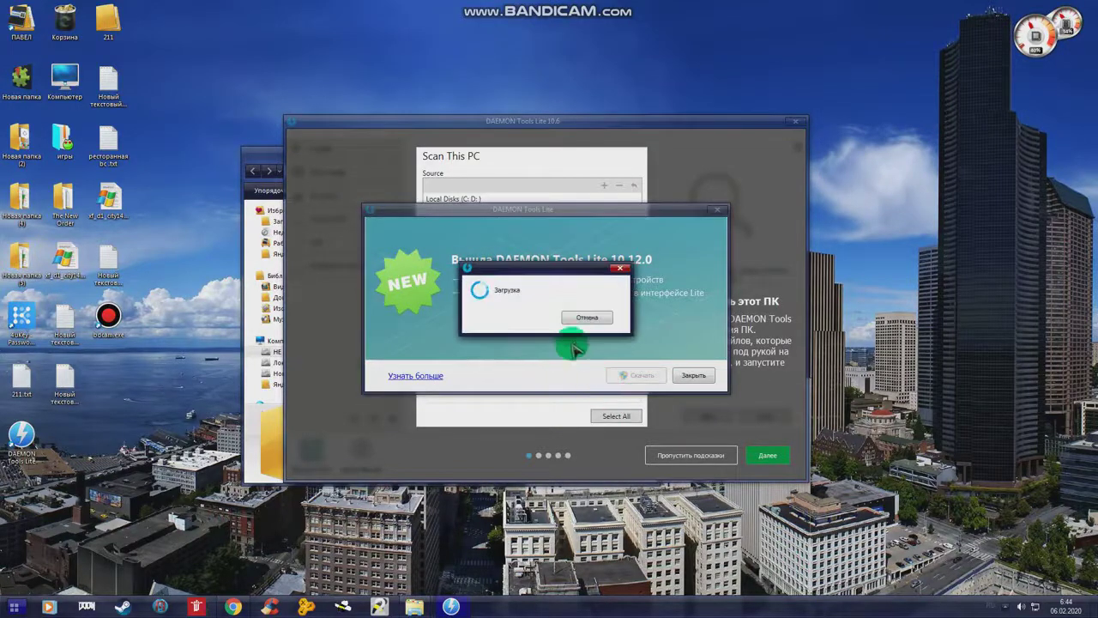
pyautogui.click(566, 322)
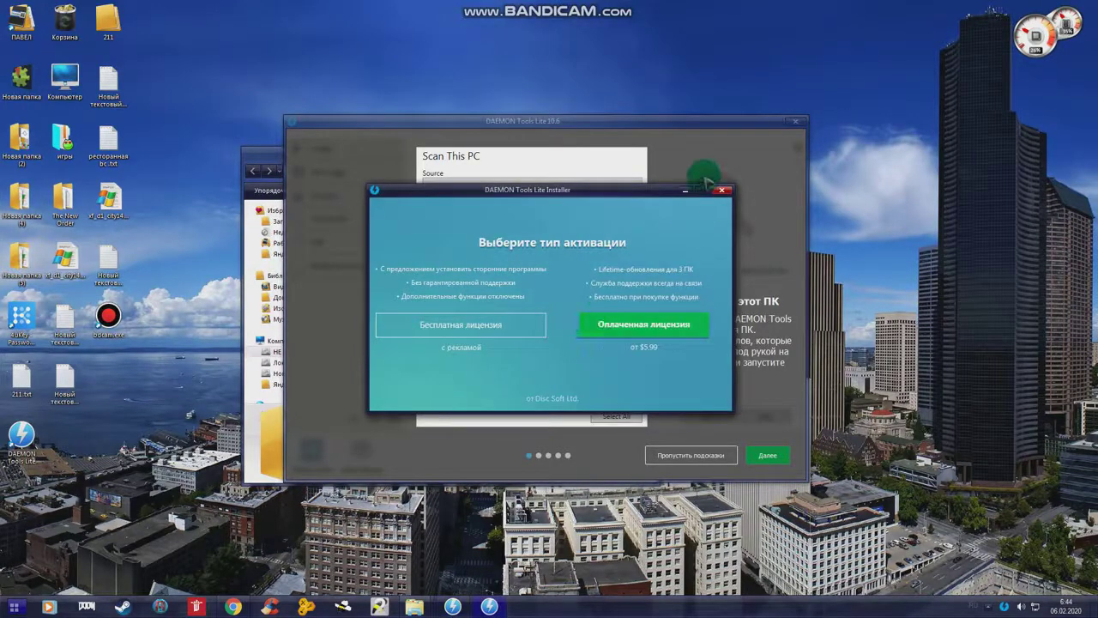
pyautogui.click(722, 192)
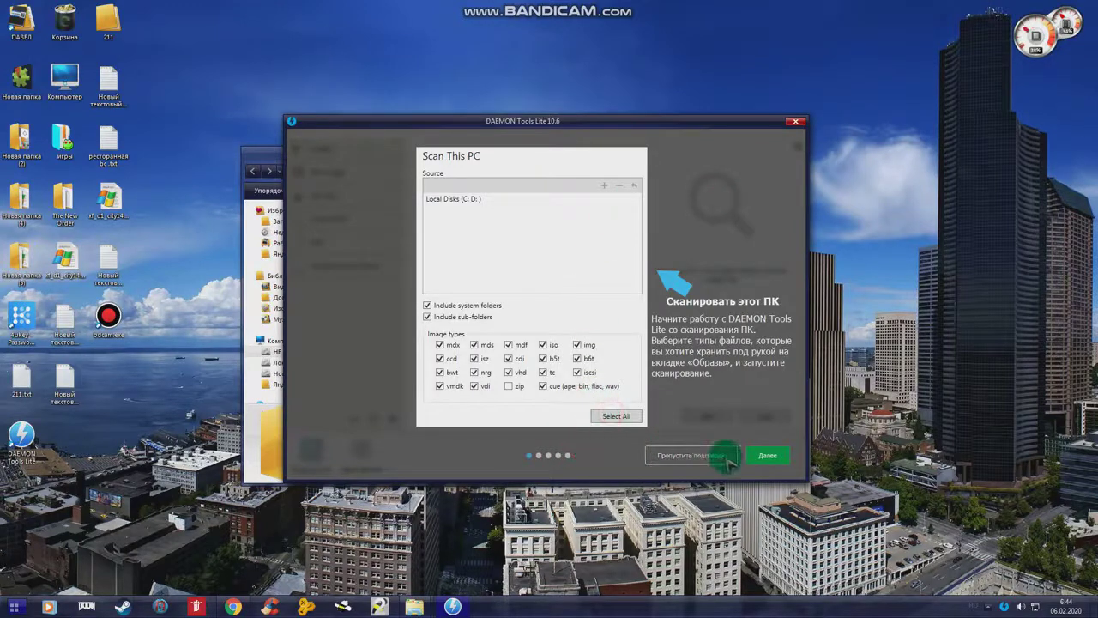
# Go through the introductory tips and skip the offers to try additional paid features
pyautogui.click(769, 455)
pyautogui.click(770, 456)
pyautogui.click(767, 455)
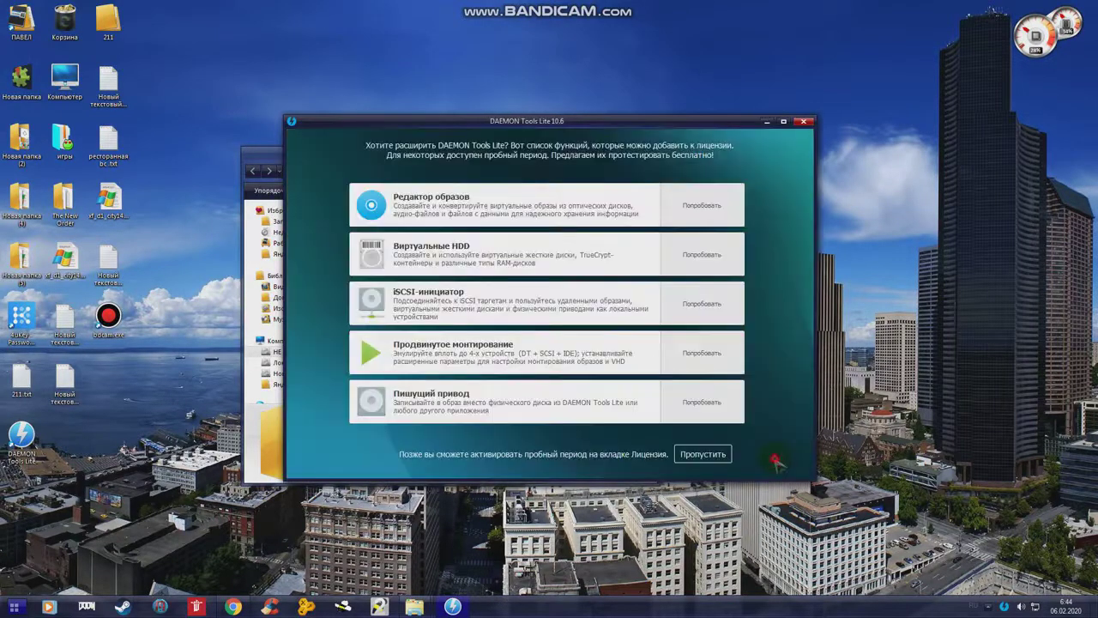
pyautogui.click(697, 456)
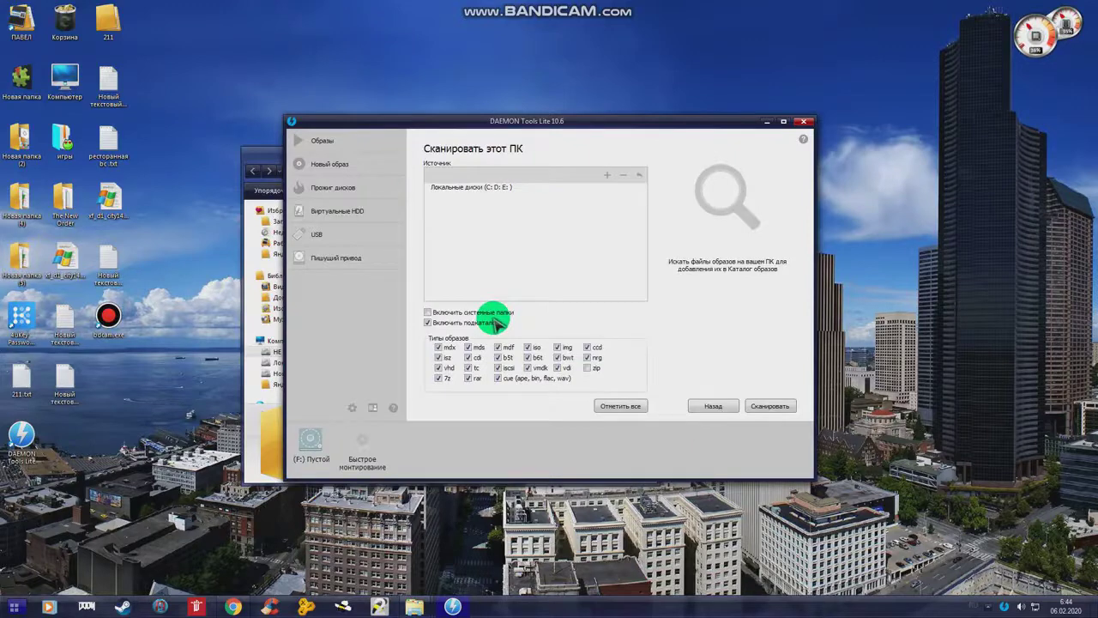
# Look through the virtual HDD, VHD creation, USB, writable drive and new image features, ending at the Images catalog
pyautogui.click(325, 216)
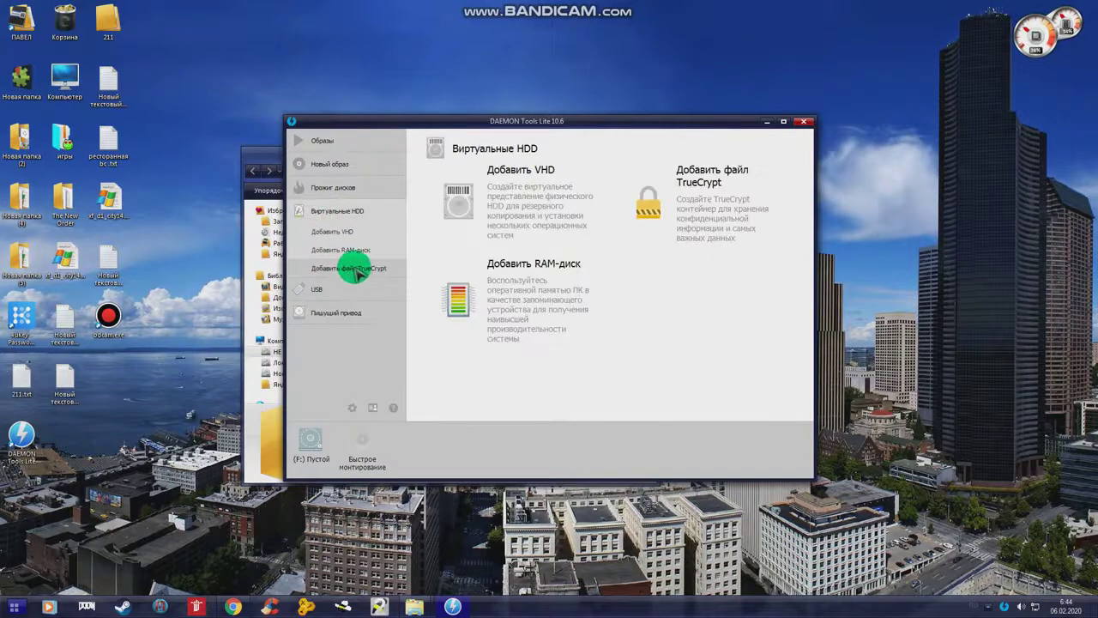
pyautogui.click(503, 194)
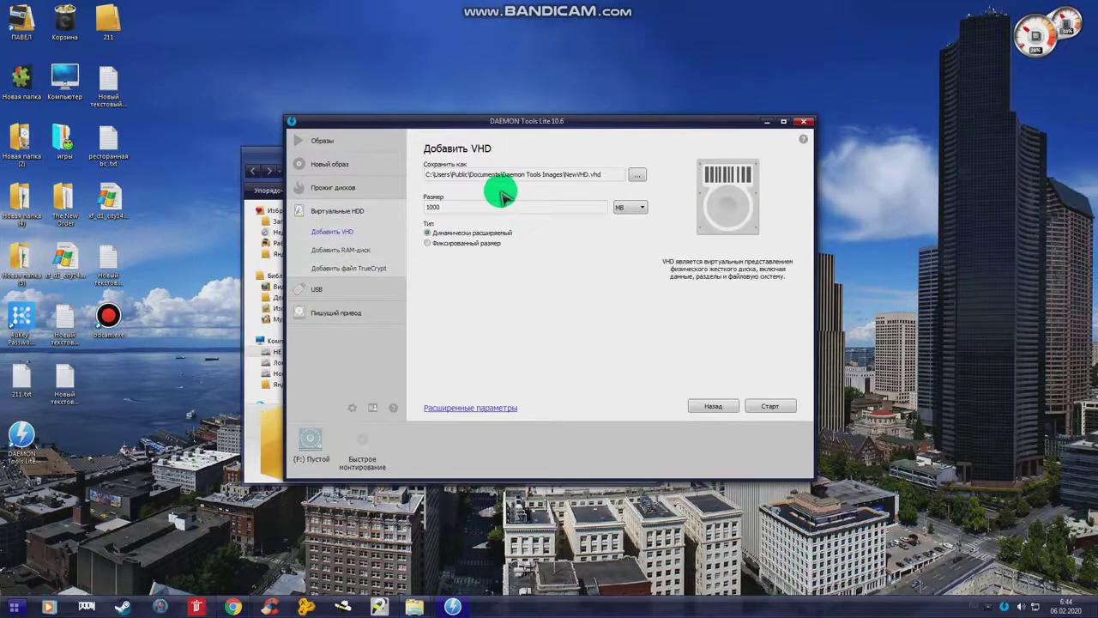
pyautogui.click(314, 290)
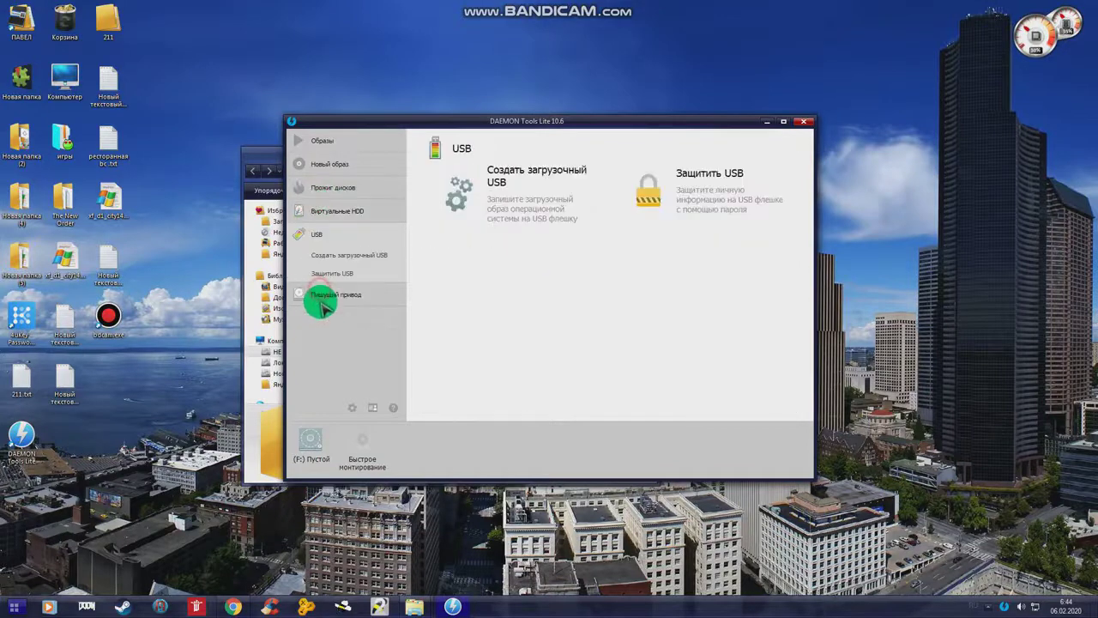
pyautogui.click(313, 293)
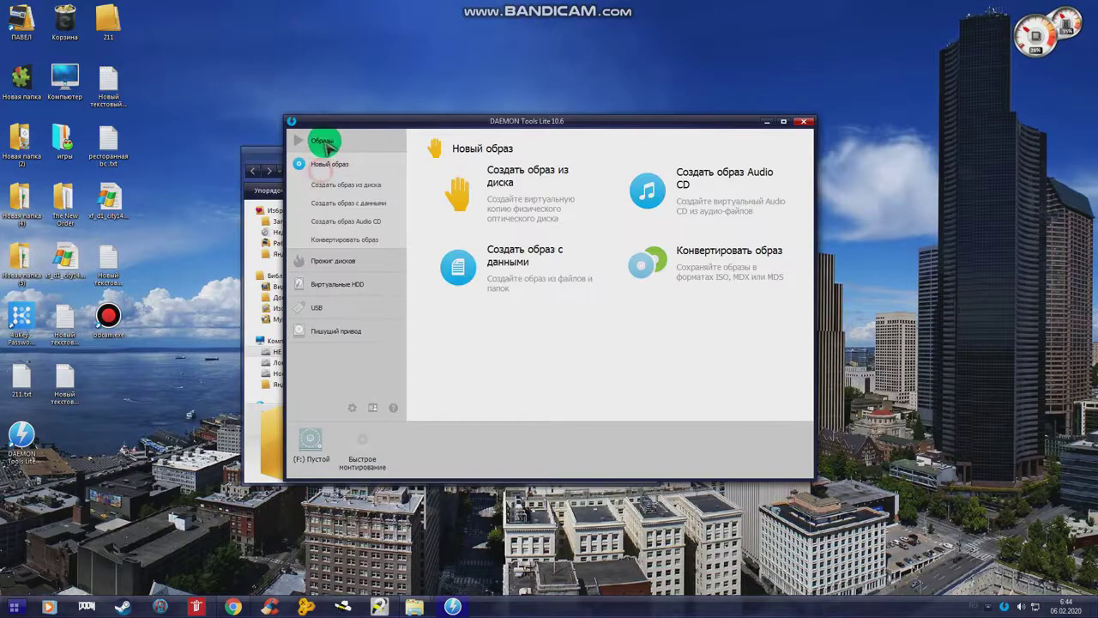
pyautogui.click(319, 164)
pyautogui.click(322, 140)
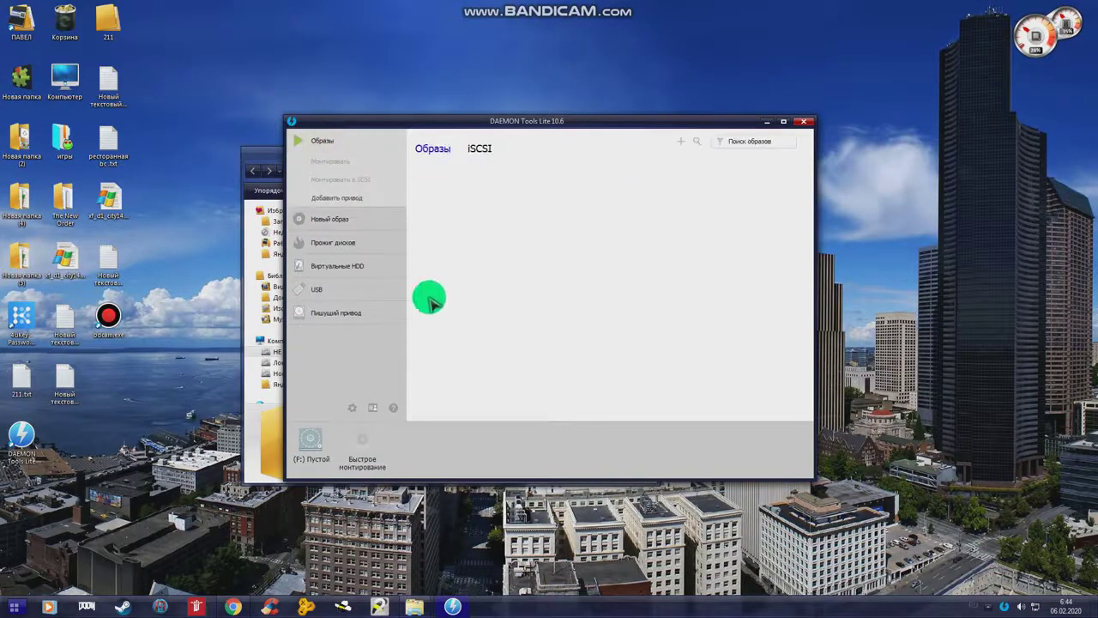
# Remove the empty virtual drive F: and close the DAEMON Tools Lite window
pyautogui.click(329, 435)
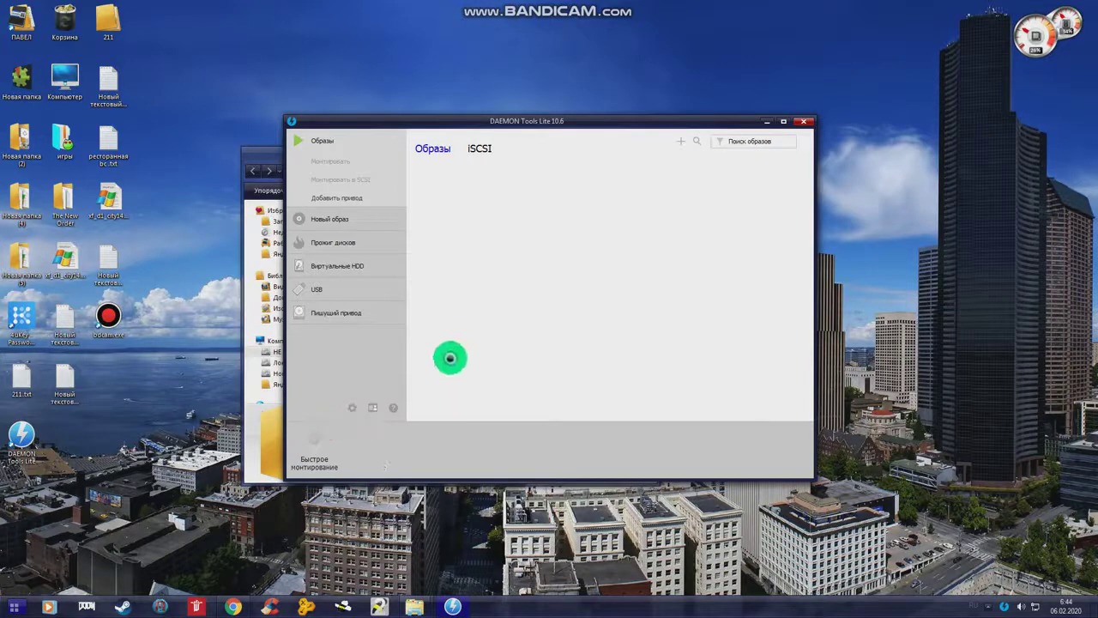
pyautogui.click(803, 122)
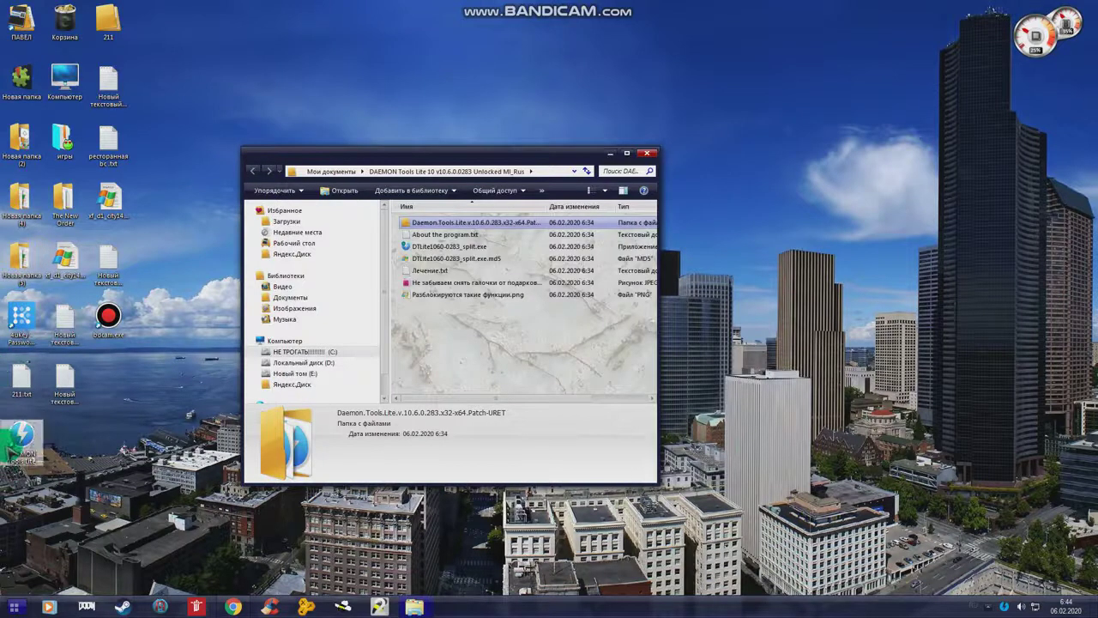
# Move the DAEMON Tools Lite desktop shortcut into the Daemon.Tools.Lite.v.10.6.0.283.x32-x64.Patch-URET folder
pyautogui.moveTo(13, 446); pyautogui.dragTo(480, 222)
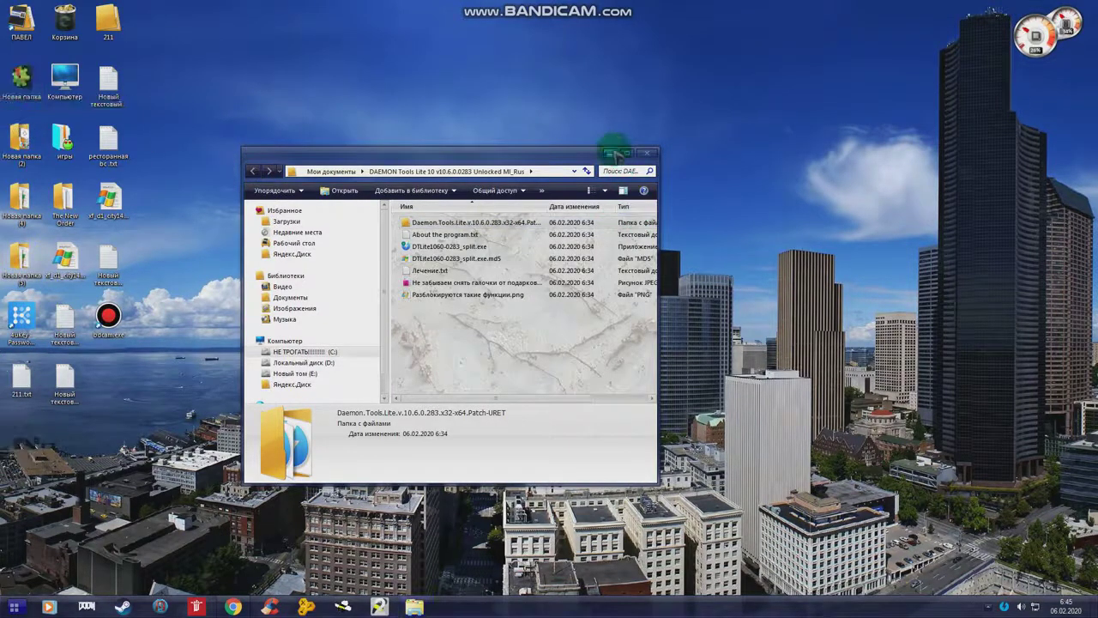